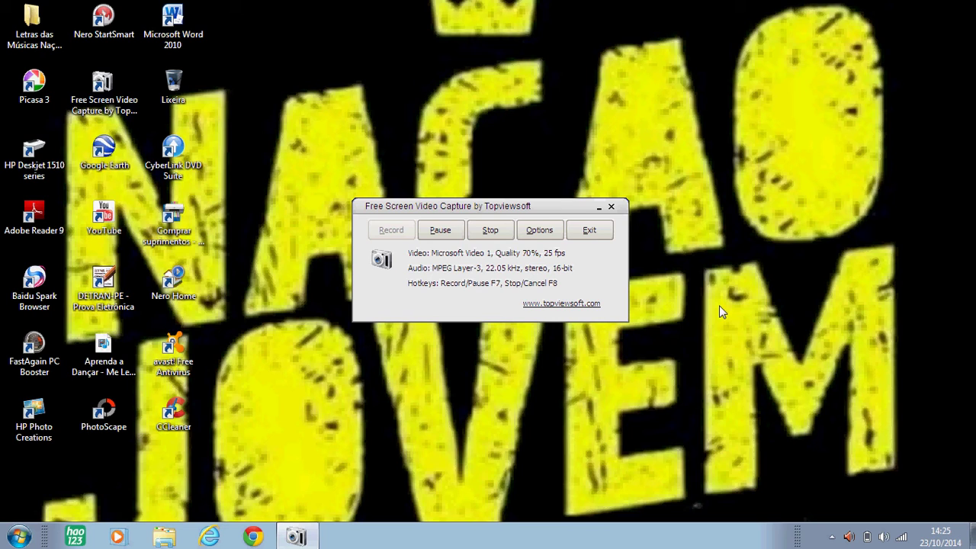
Step: Hide and restore the Free Screen Video Capture window, dismissing its update prompt
click(600, 207)
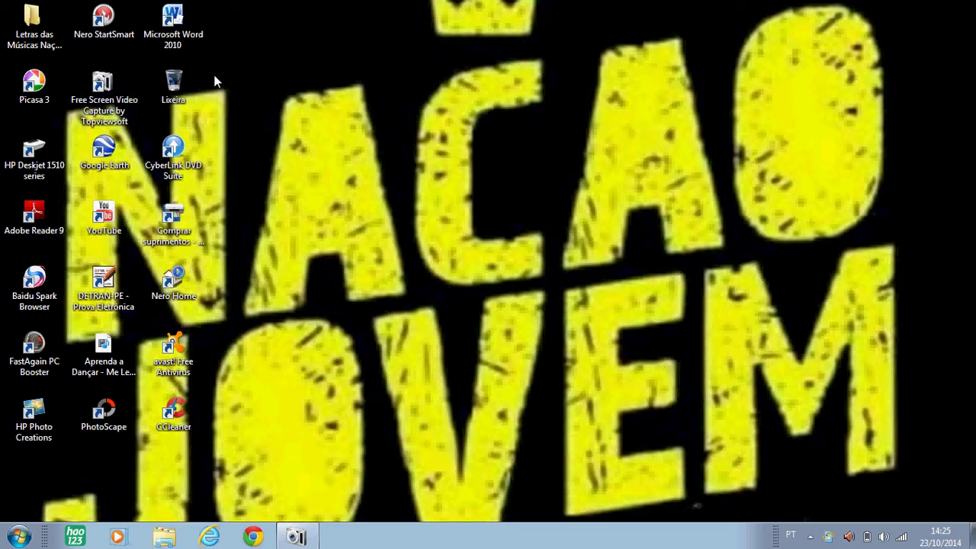
drag(463, 177, 705, 386)
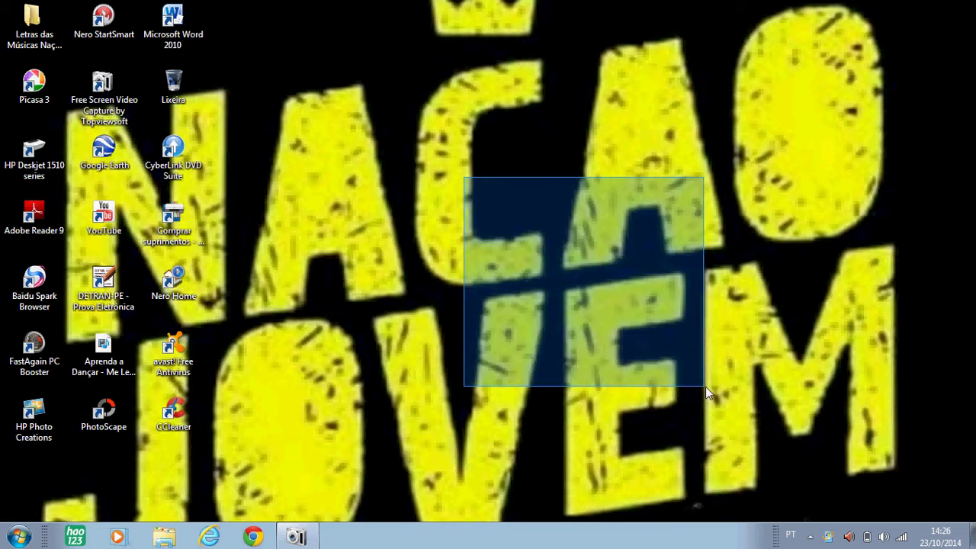
drag(287, 31, 207, 2)
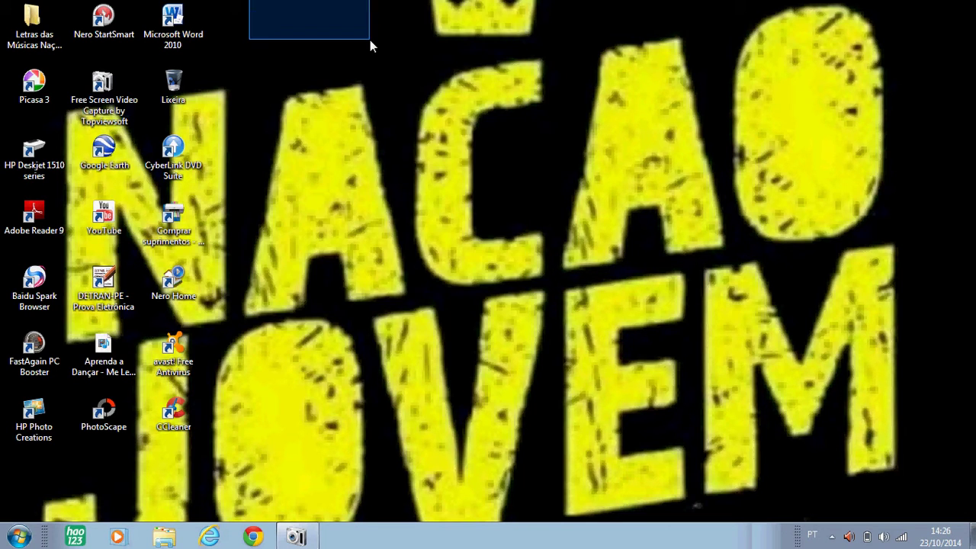
drag(210, 9, 250, 114)
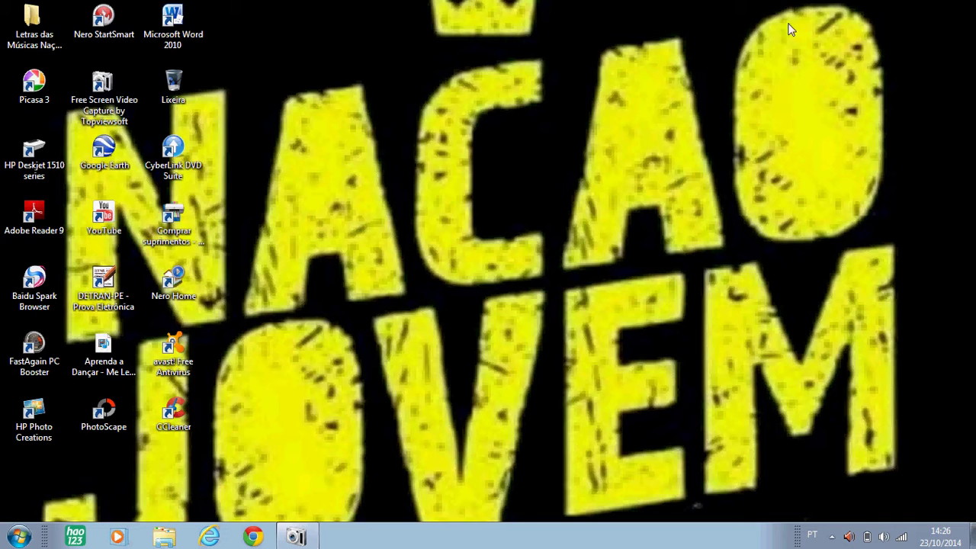
click(294, 538)
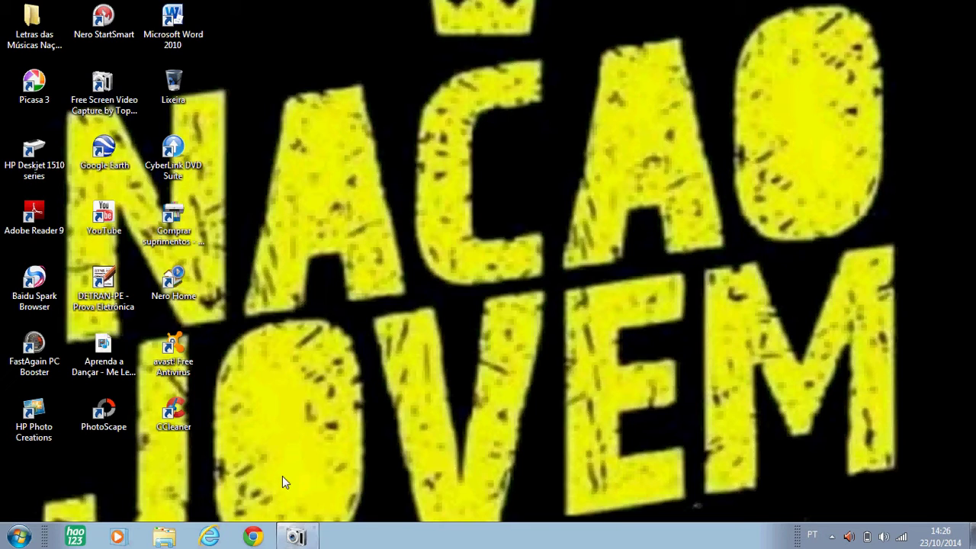
click(634, 300)
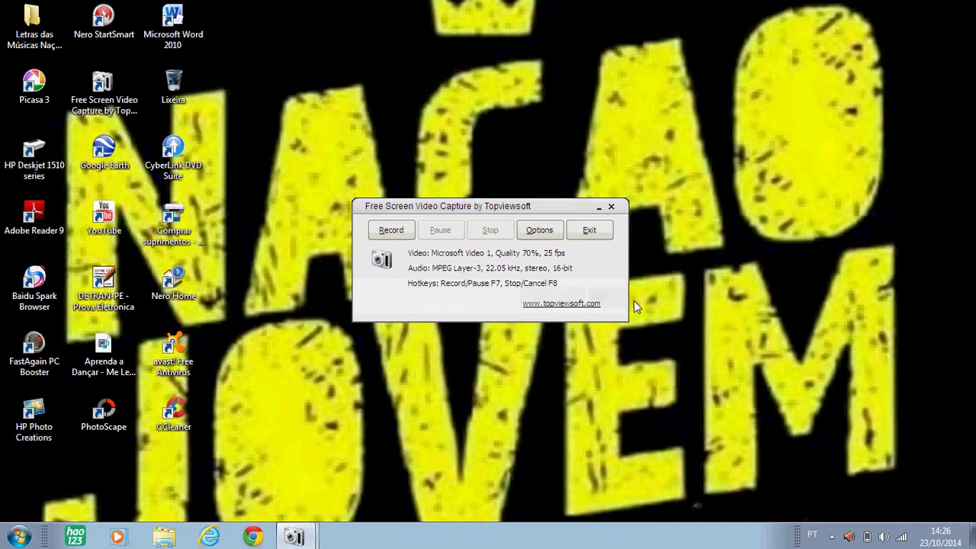
click(611, 208)
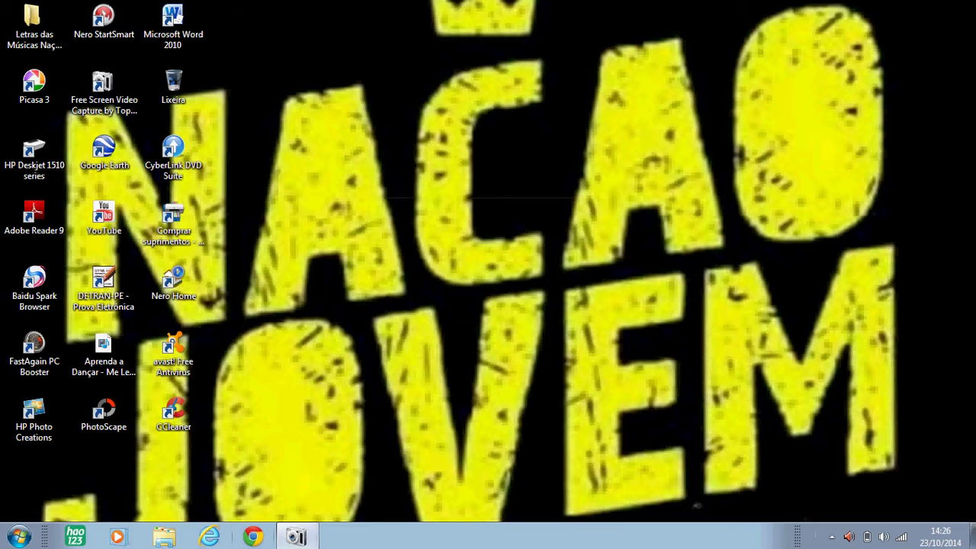
click(294, 538)
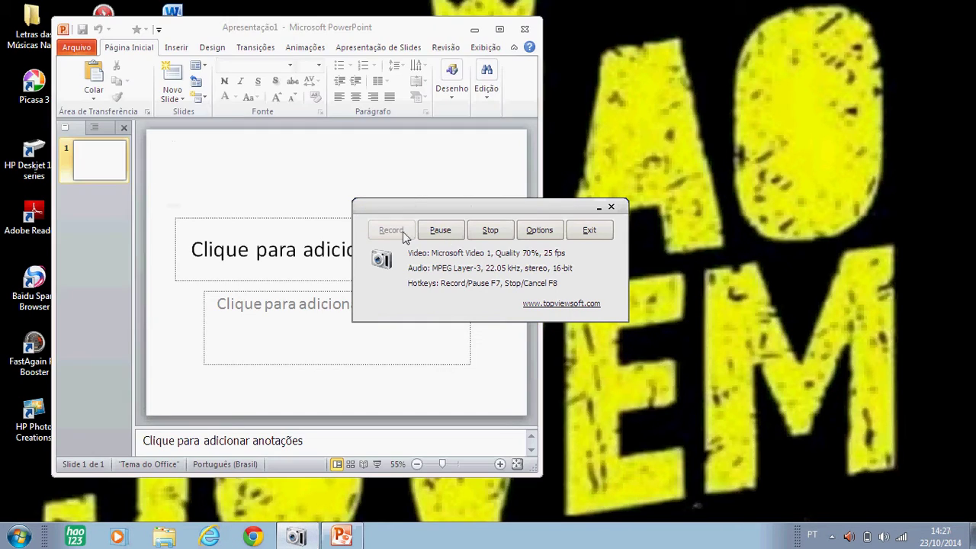
Step: Maximize PowerPoint and enlarge the title placeholder toward the slide's right and bottom edges
click(500, 31)
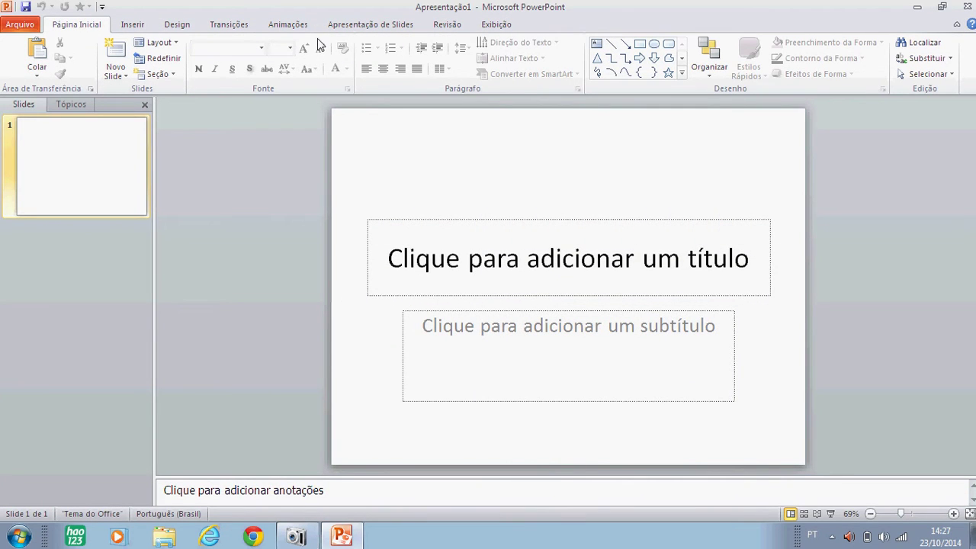
key(Tab)
key(Return)
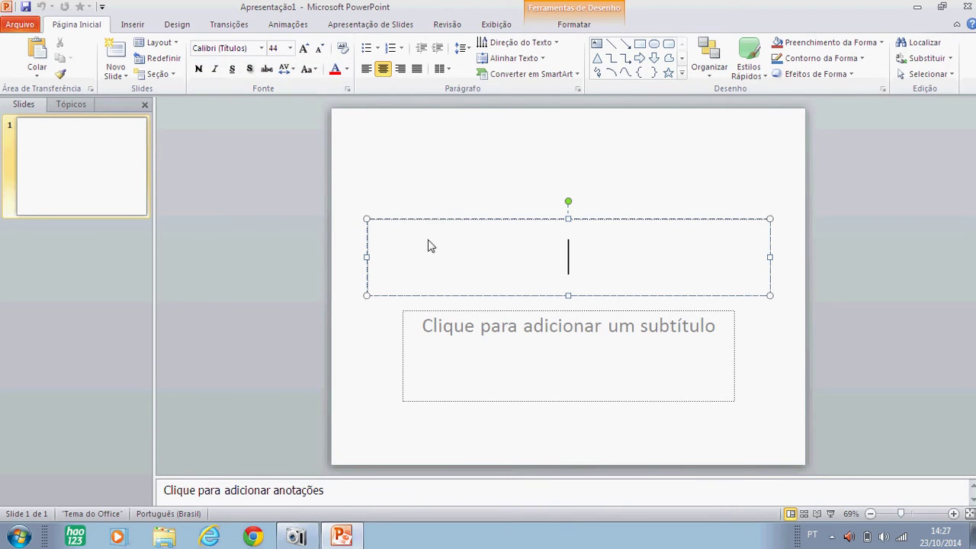
click(367, 222)
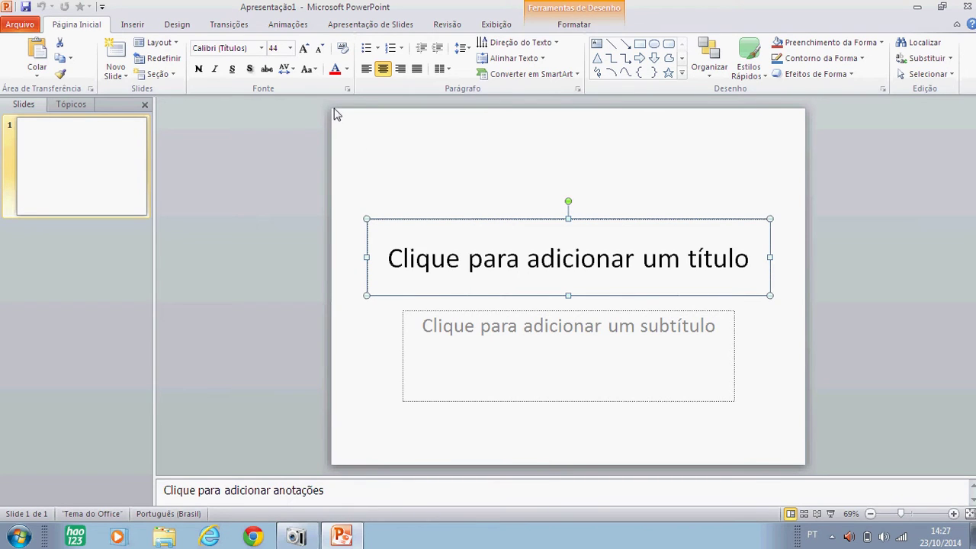
drag(335, 114, 325, 108)
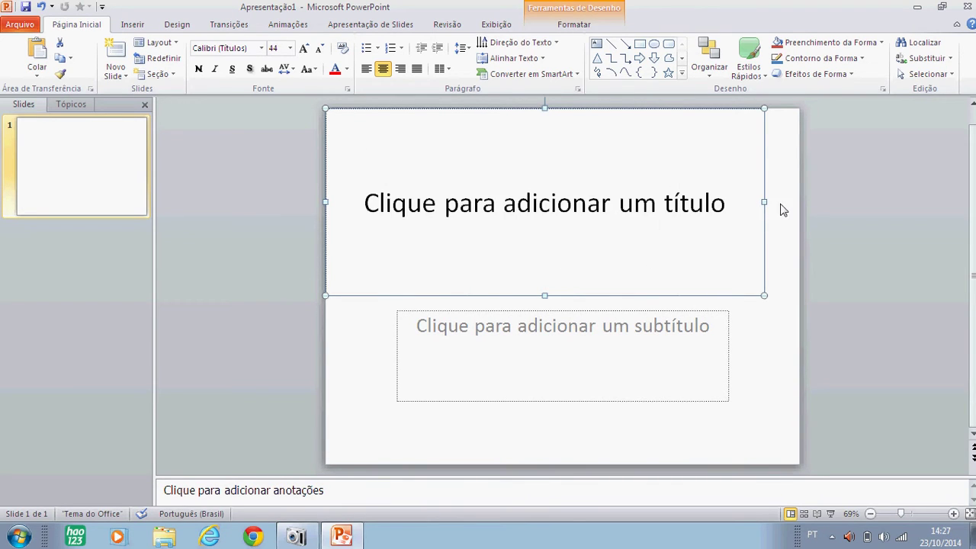
drag(763, 202, 800, 203)
drag(565, 299, 562, 464)
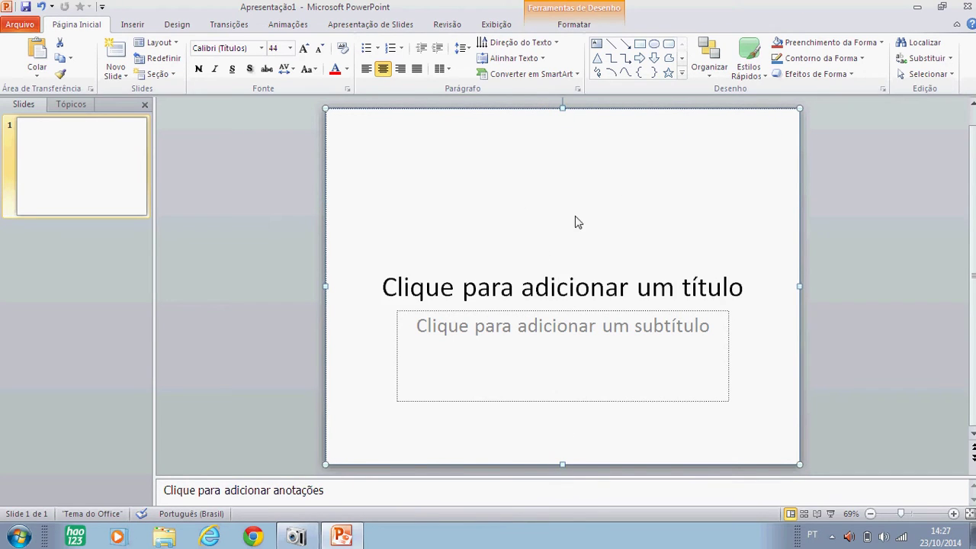
click(576, 222)
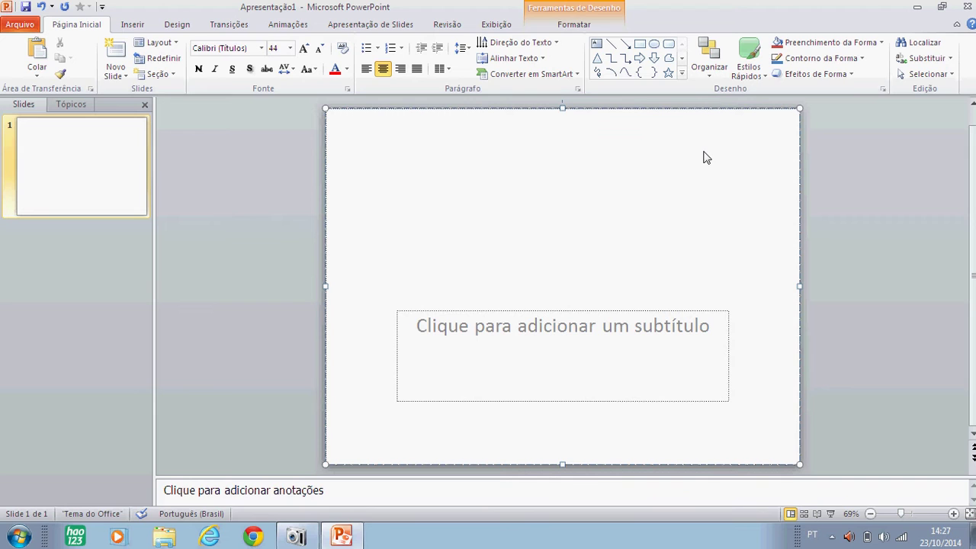
Step: Delete the subtitle placeholder and then the title placeholder
click(600, 395)
click(727, 311)
key(Delete)
click(776, 177)
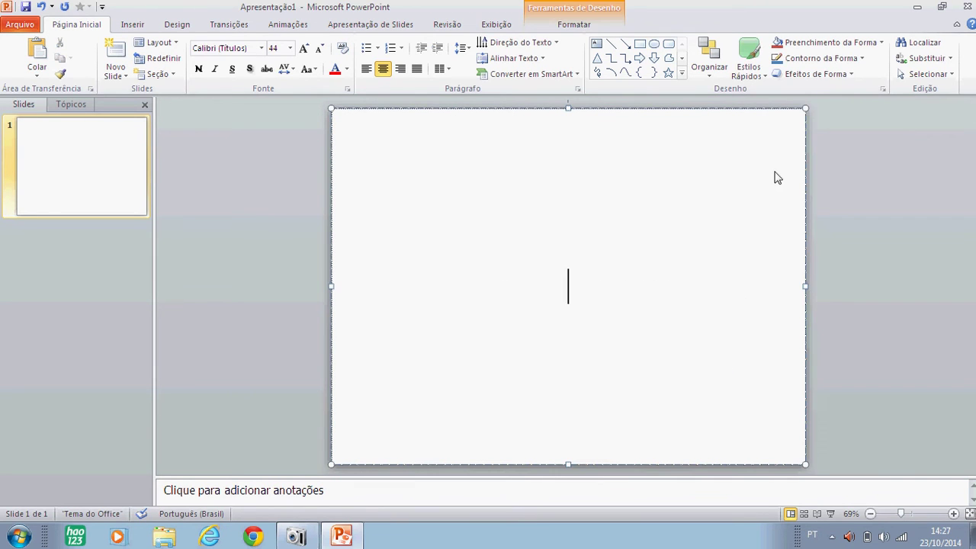
key(ctrl+a)
key(Escape)
key(Delete)
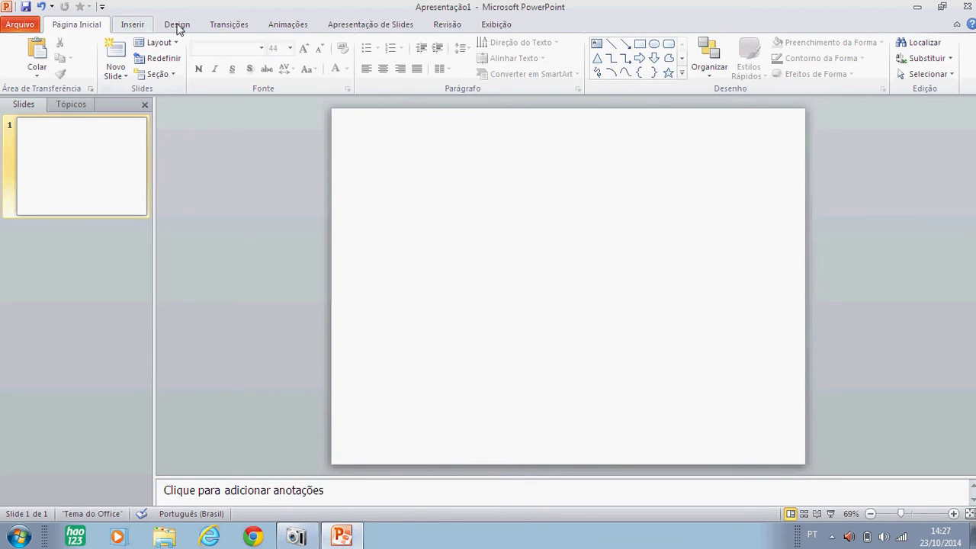
Step: Insert the retrica logo image from the Web Cam pictures folder onto the slide
click(149, 28)
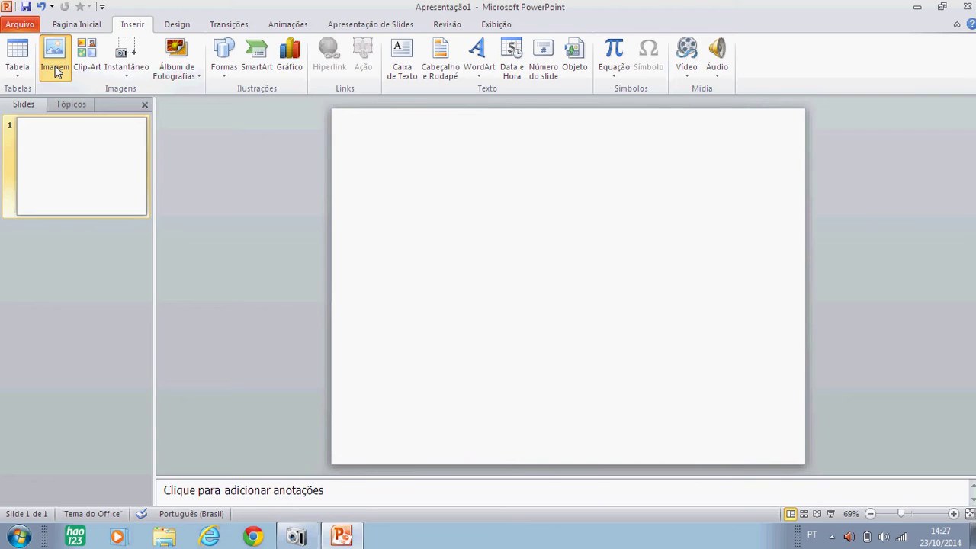
click(55, 68)
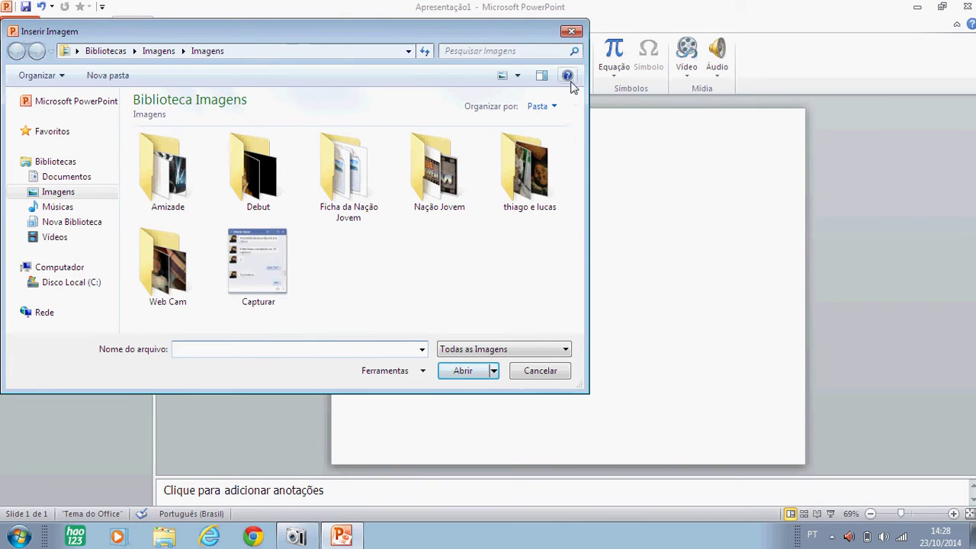
double_click(193, 300)
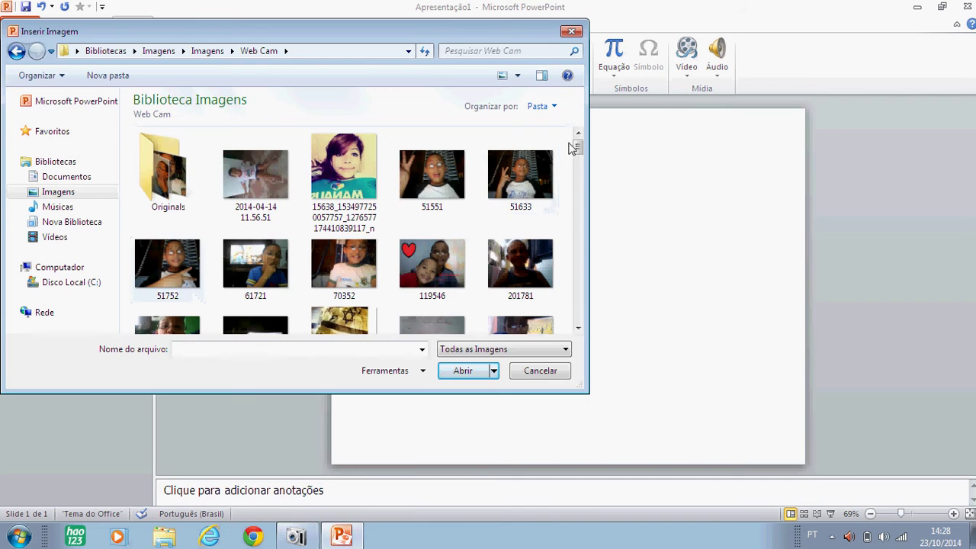
mouse_move(577, 148)
mouse_down()
mouse_move(566, 221)
mouse_move(547, 252)
mouse_move(551, 313)
mouse_move(557, 283)
mouse_up()
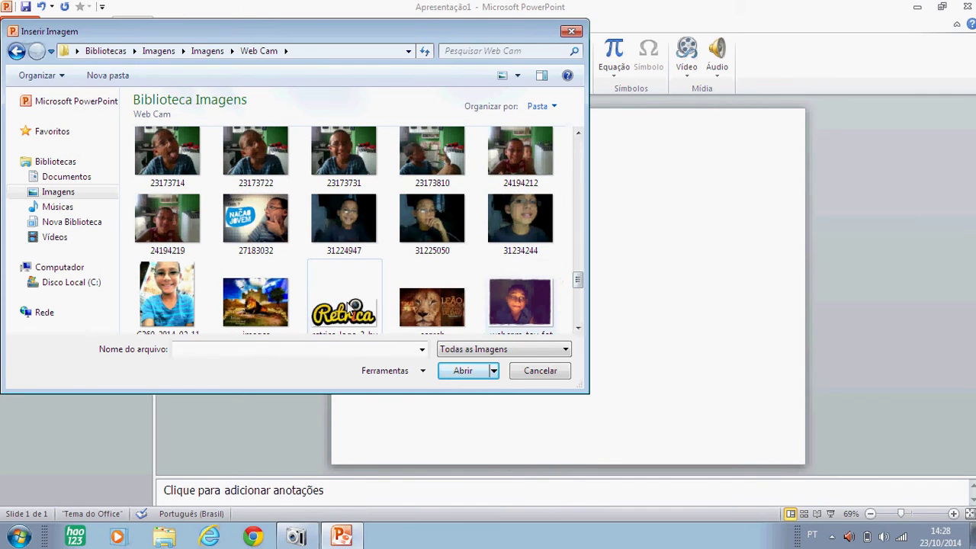
click(348, 306)
double_click(348, 307)
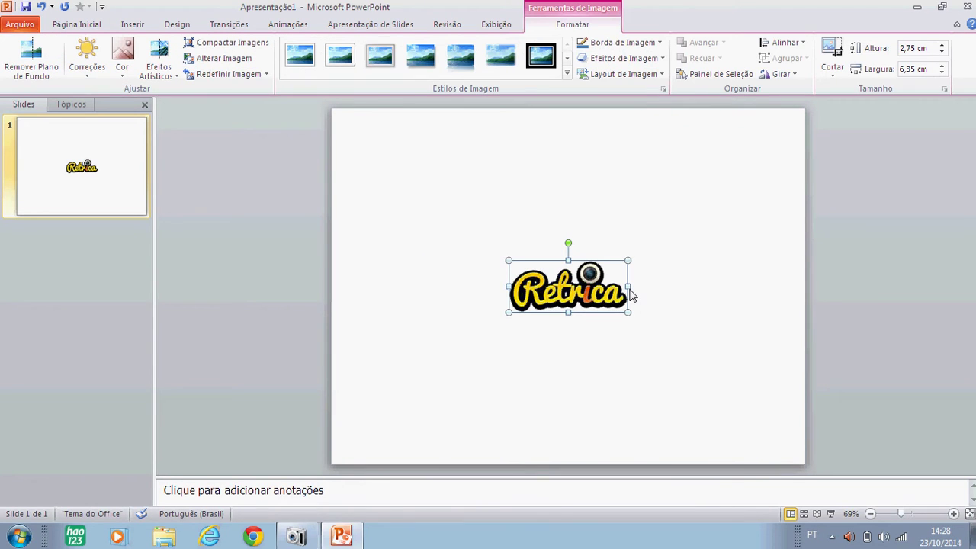
Step: Stretch the Retrica logo to cover the whole slide, 19,05 cm by 25,7 cm
drag(628, 286, 806, 287)
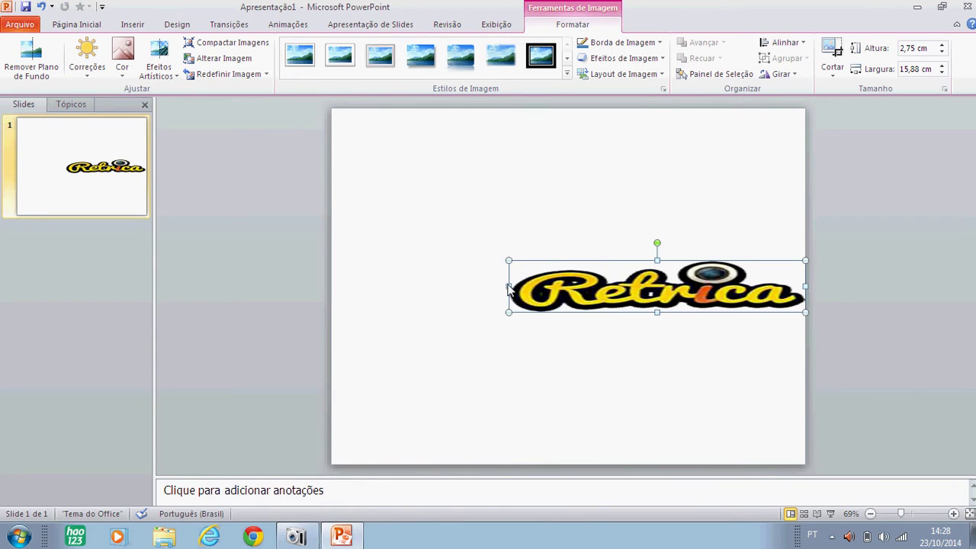
drag(509, 286, 325, 286)
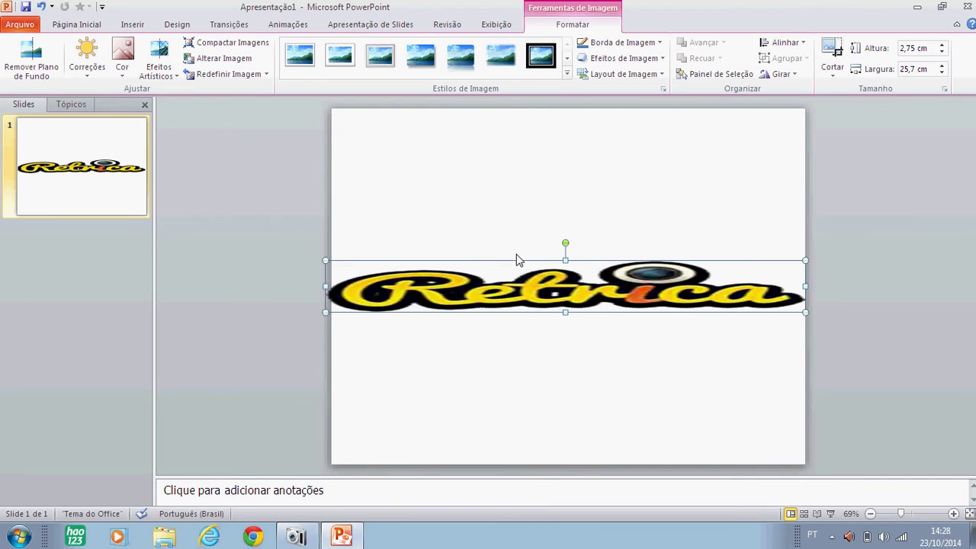
drag(565, 260, 560, 109)
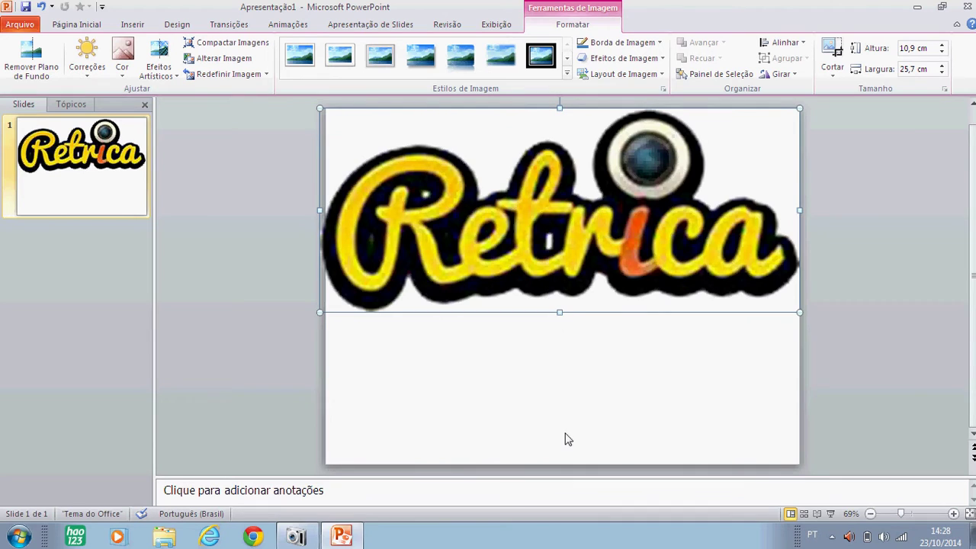
drag(578, 467, 578, 465)
click(913, 284)
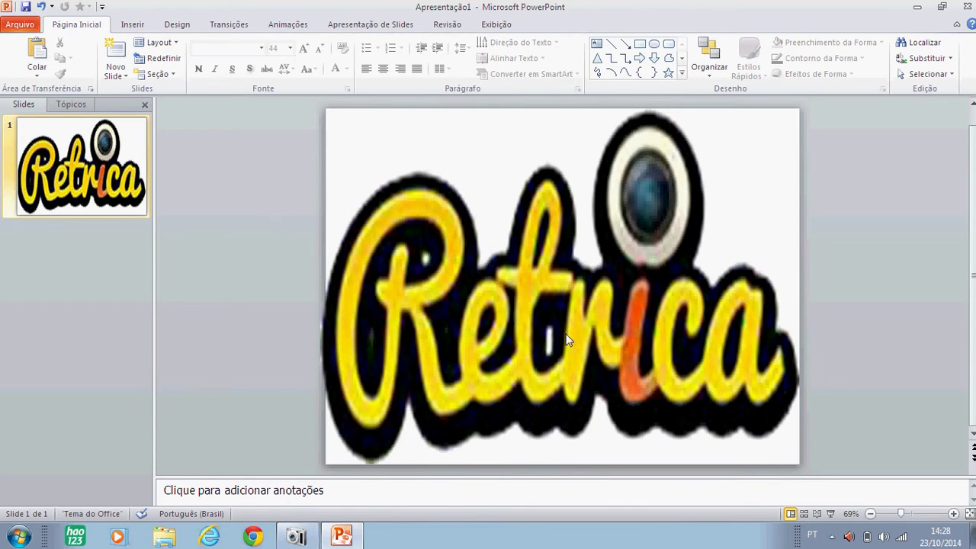
Step: Browse the Transições, Design and Inserir tabs
click(226, 28)
click(190, 29)
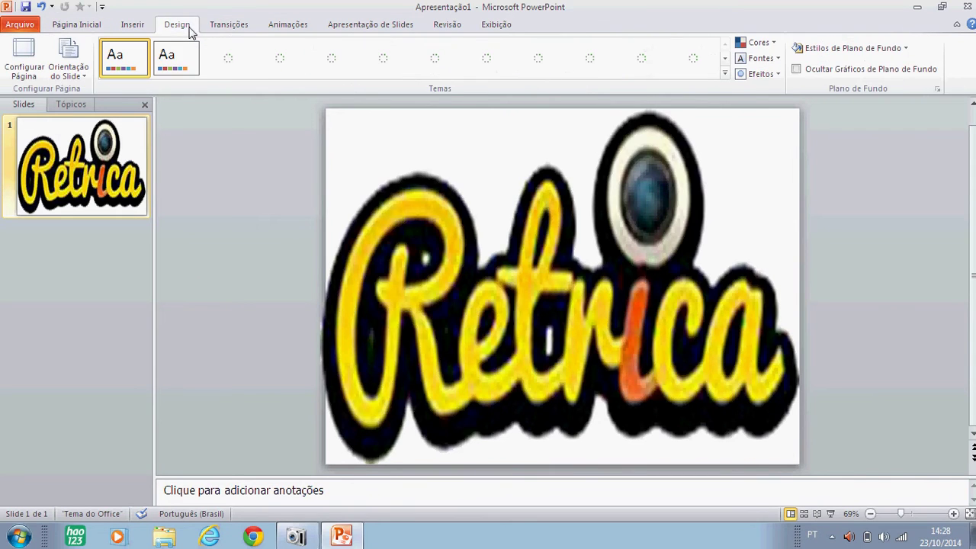
click(132, 33)
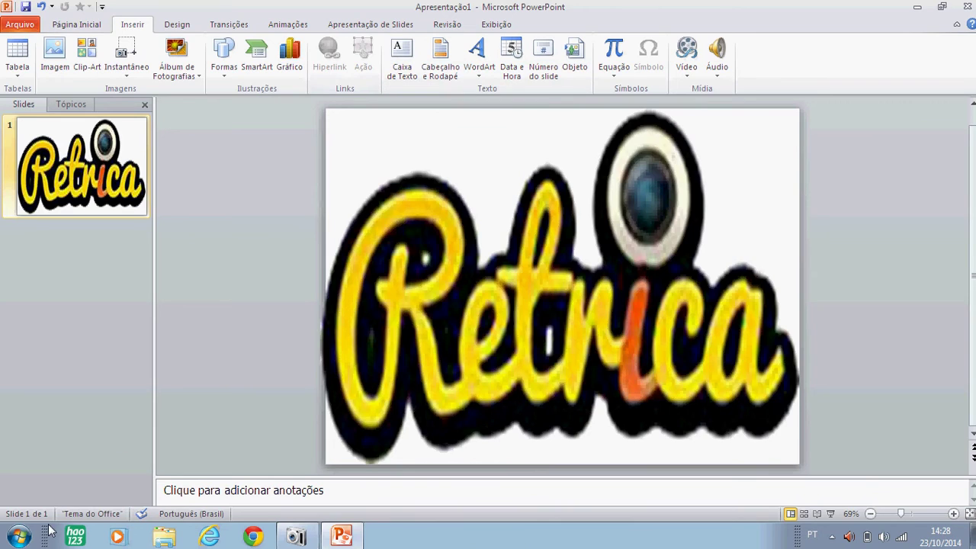
Step: Draw a text box over the logo and type 'Nação Jovem' in it
click(401, 71)
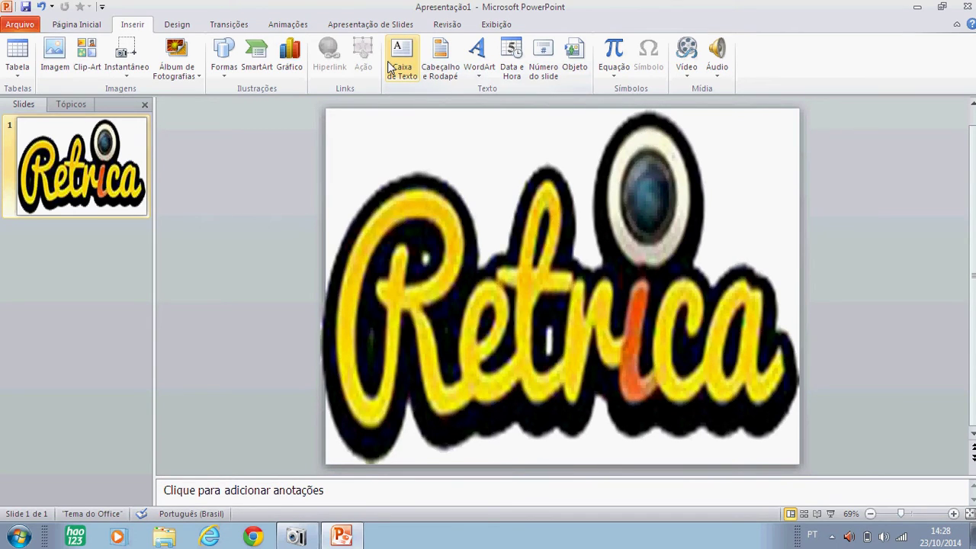
click(524, 249)
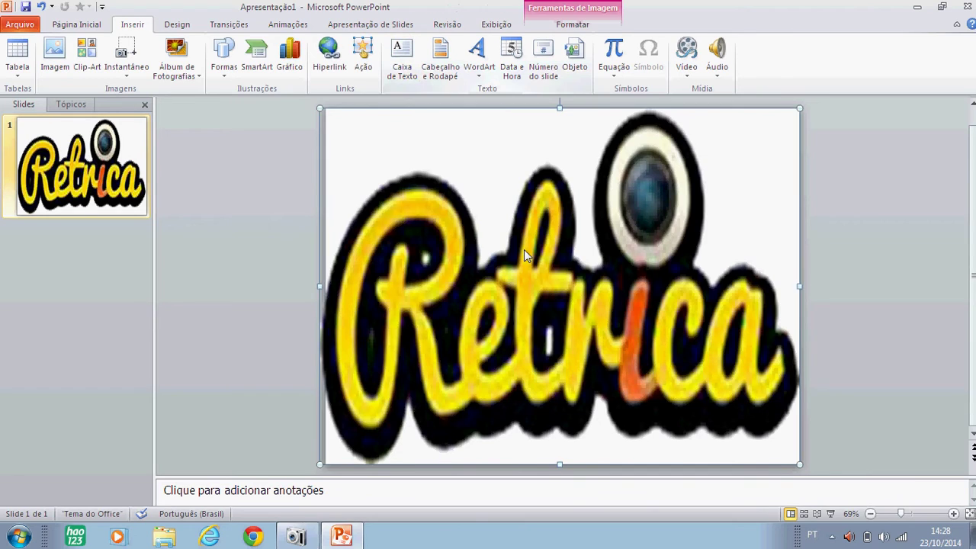
click(402, 61)
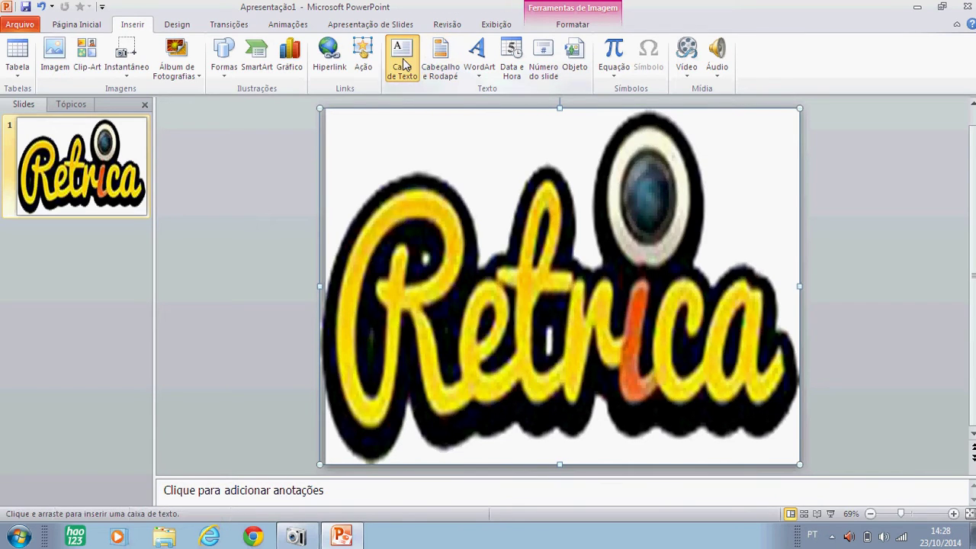
click(403, 62)
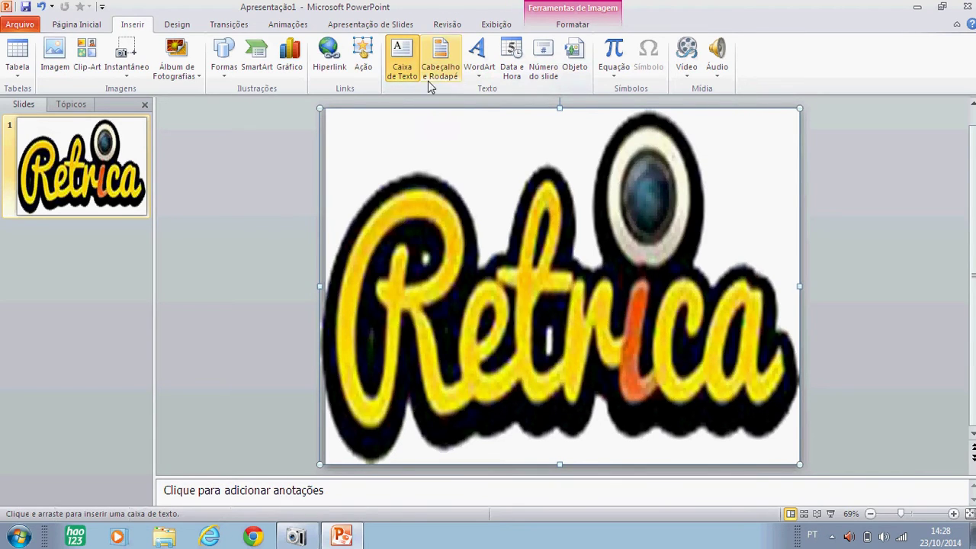
click(630, 313)
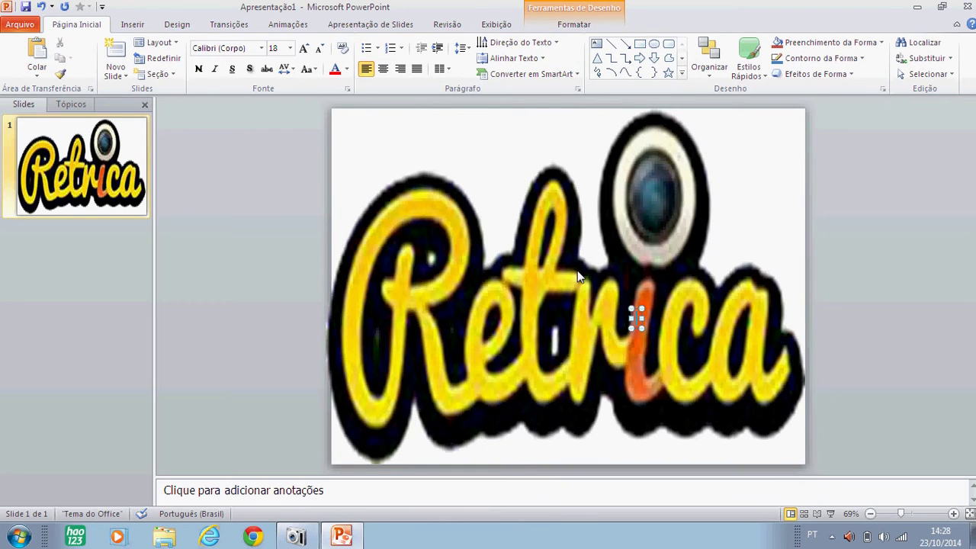
drag(630, 319, 530, 319)
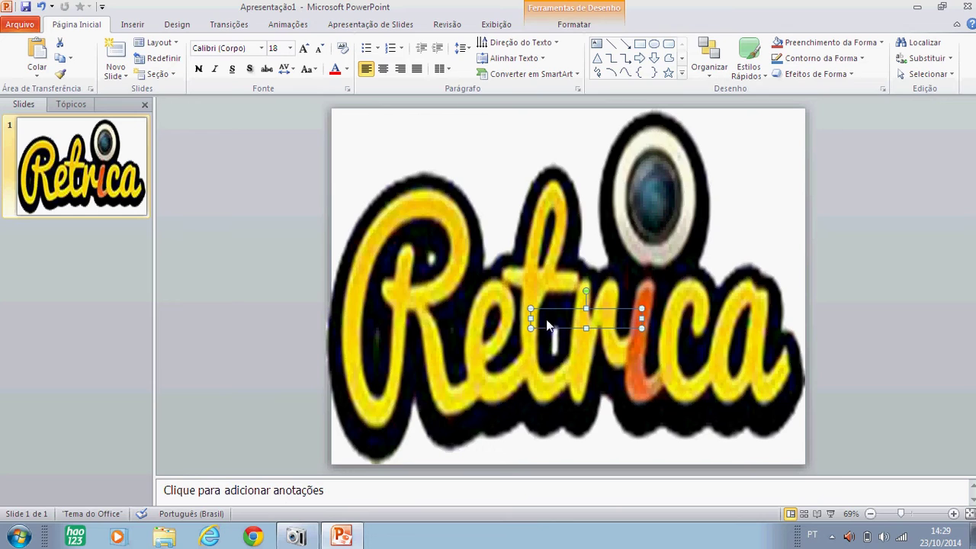
click(552, 322)
key(Escape)
Step: Set the Nação Jovem text in the Aharoni font
drag(601, 322, 551, 327)
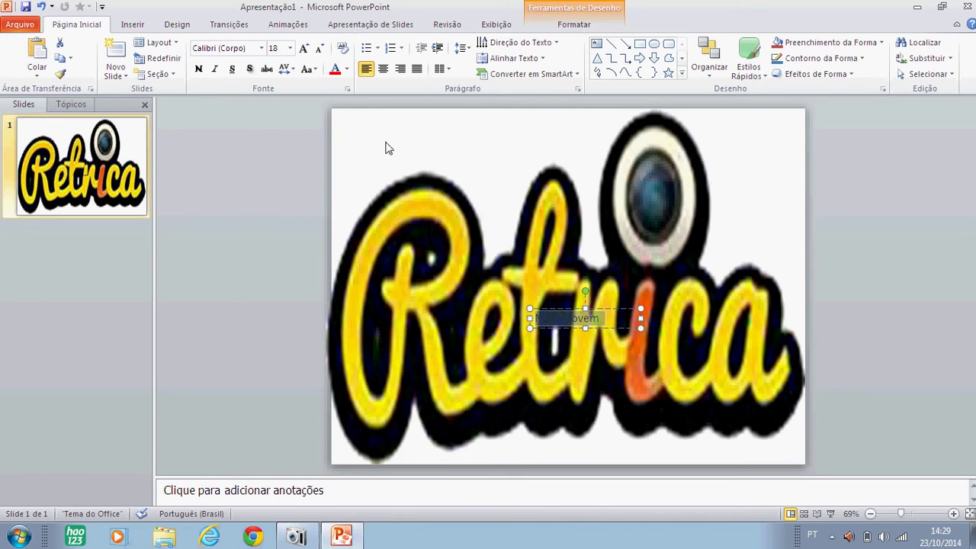
click(262, 49)
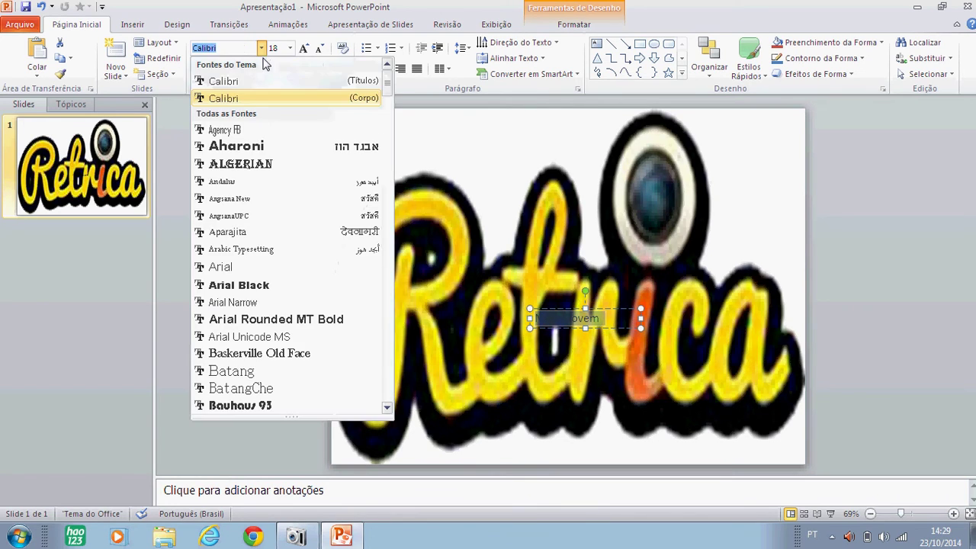
click(252, 148)
click(292, 49)
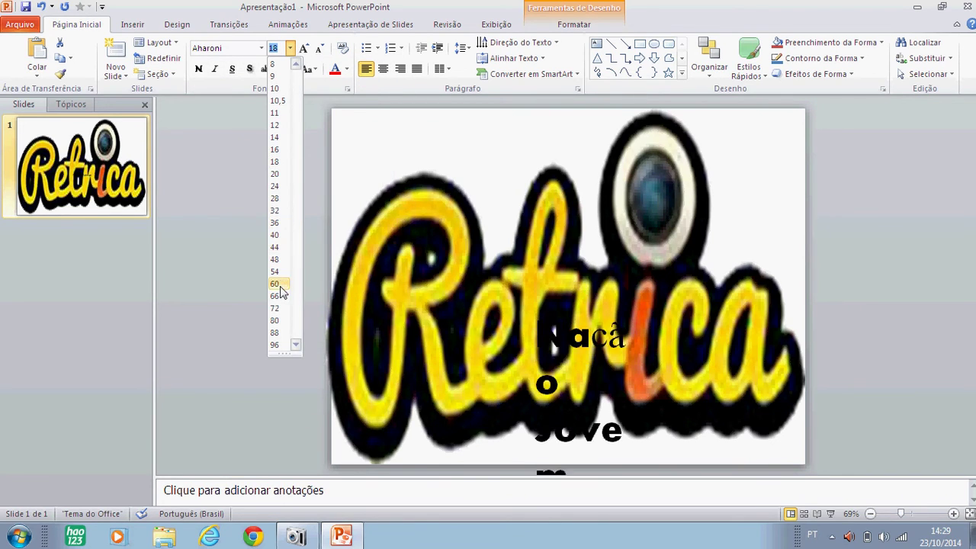
Step: Make the Nação Jovem text 72 pt and red
click(279, 309)
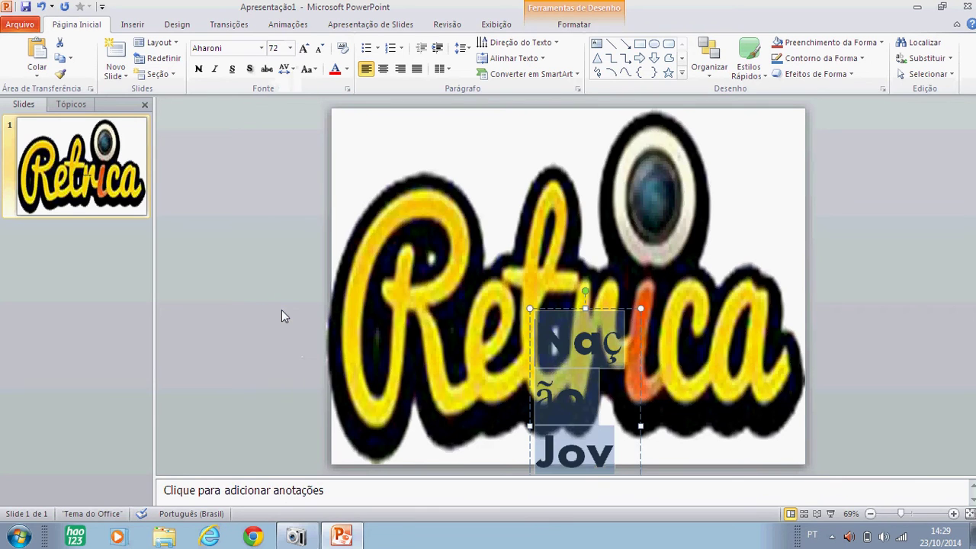
click(345, 72)
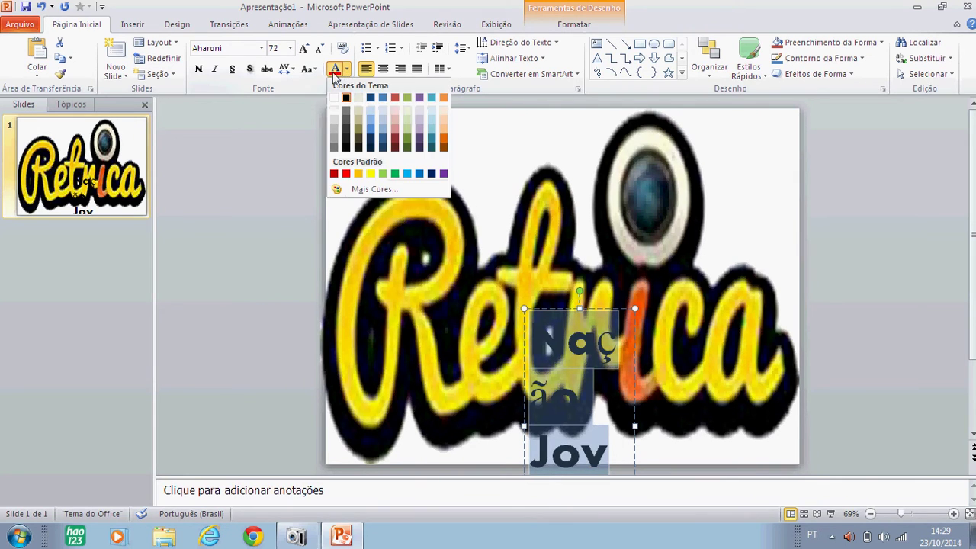
click(347, 168)
click(600, 346)
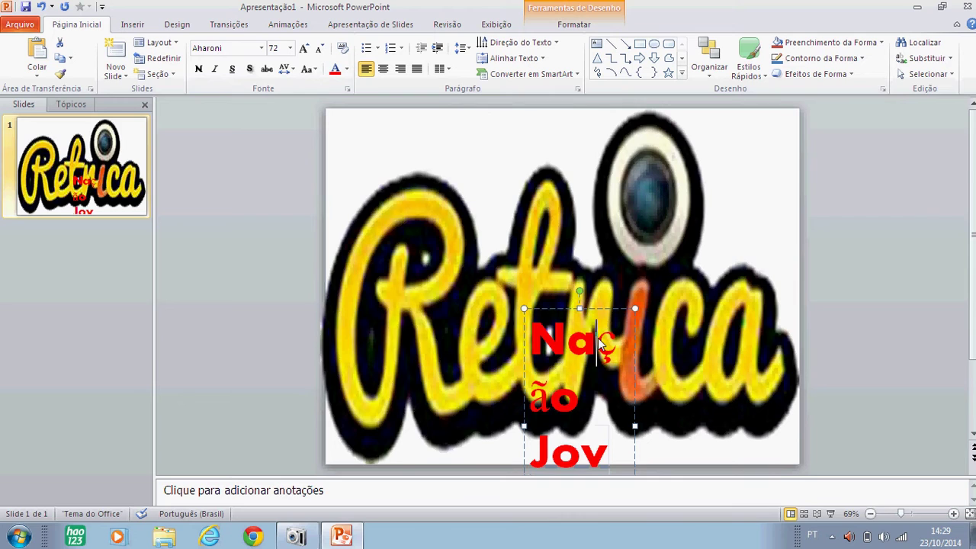
Step: Widen the text box so Nação Jovem wraps to two lines, centred on the logo
drag(587, 311, 468, 155)
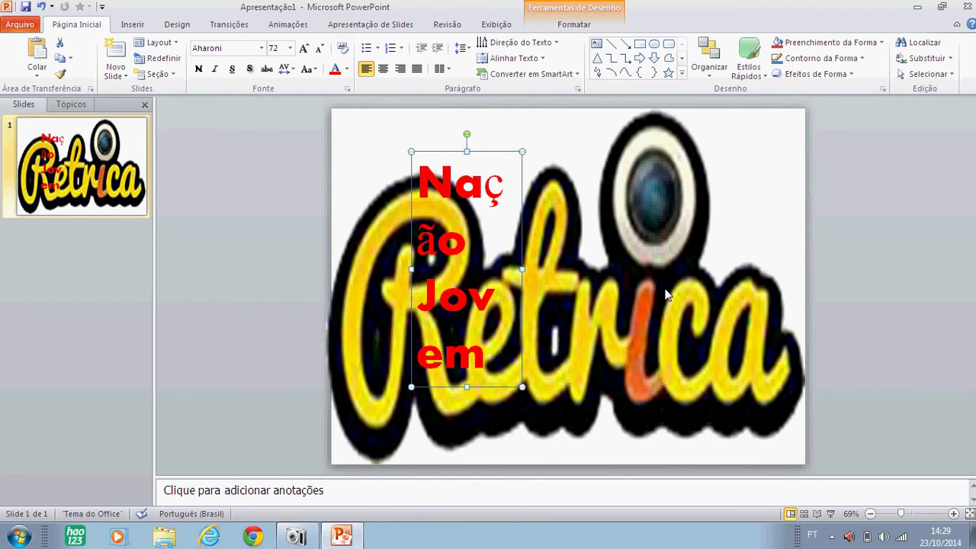
drag(522, 269, 686, 291)
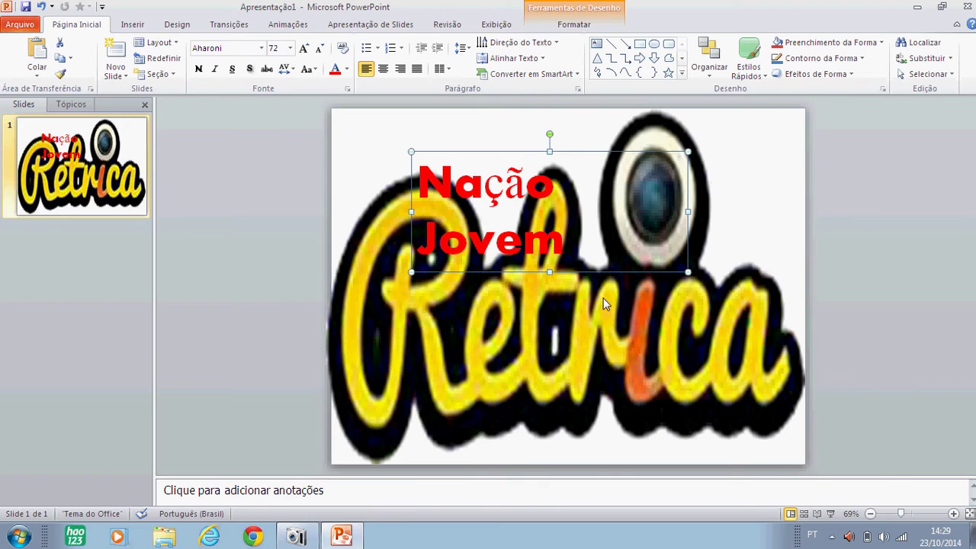
key(ctrl+z)
key(ctrl+z)
click(534, 197)
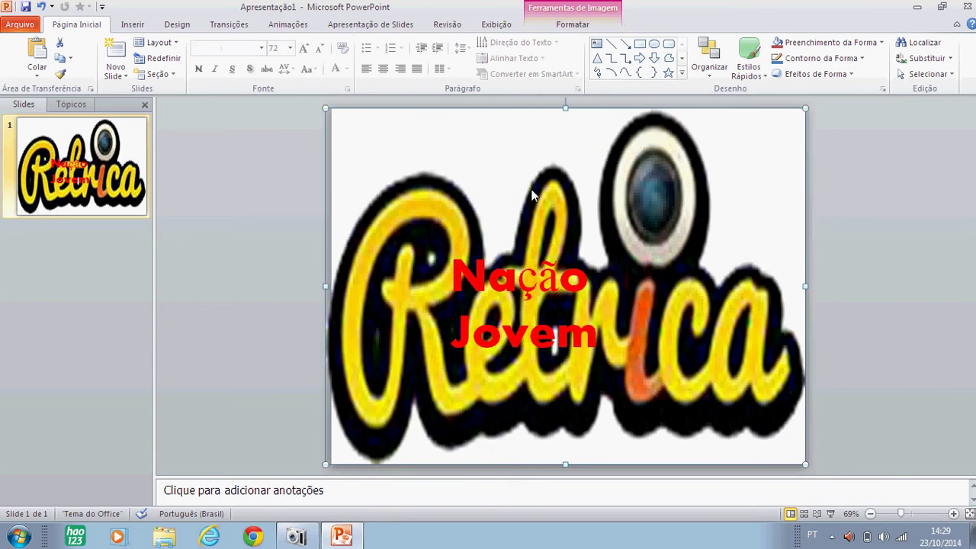
Step: Erase the Nação Jovem text, leaving an empty text box
click(550, 255)
key(BackSpace)
key(BackSpace)
key(BackSpace)
key(BackSpace)
key(Delete)
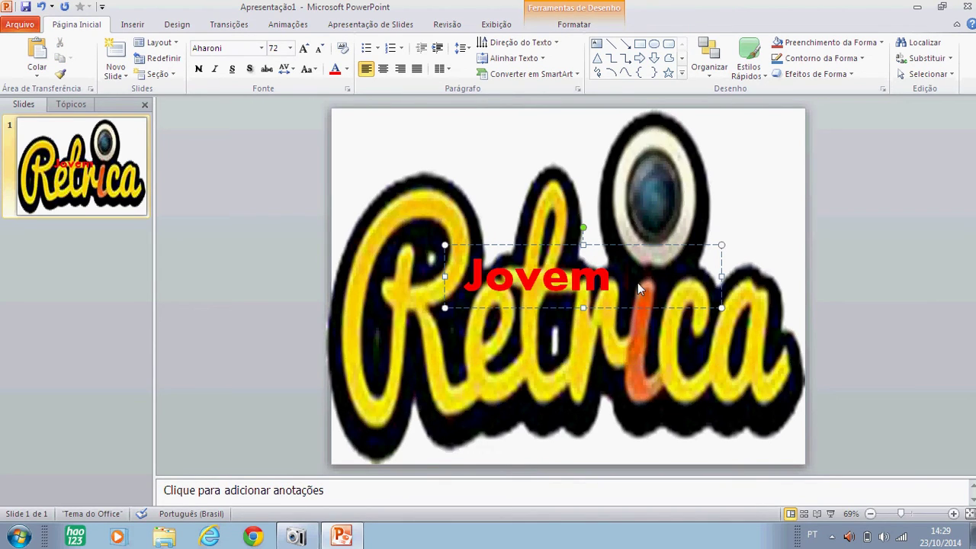
click(602, 284)
key(BackSpace)
key(BackSpace)
key(BackSpace)
key(BackSpace)
key(Escape)
right_click(600, 284)
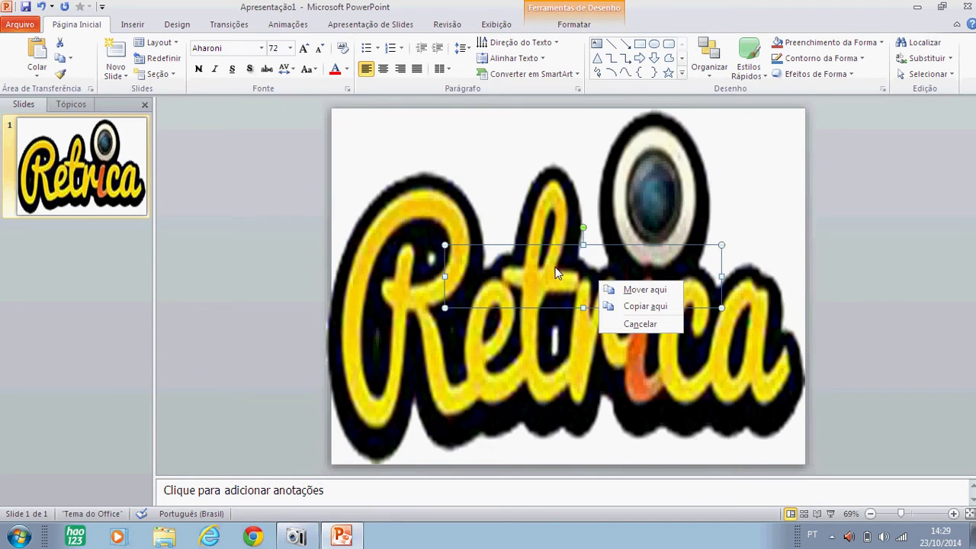
right_click(556, 269)
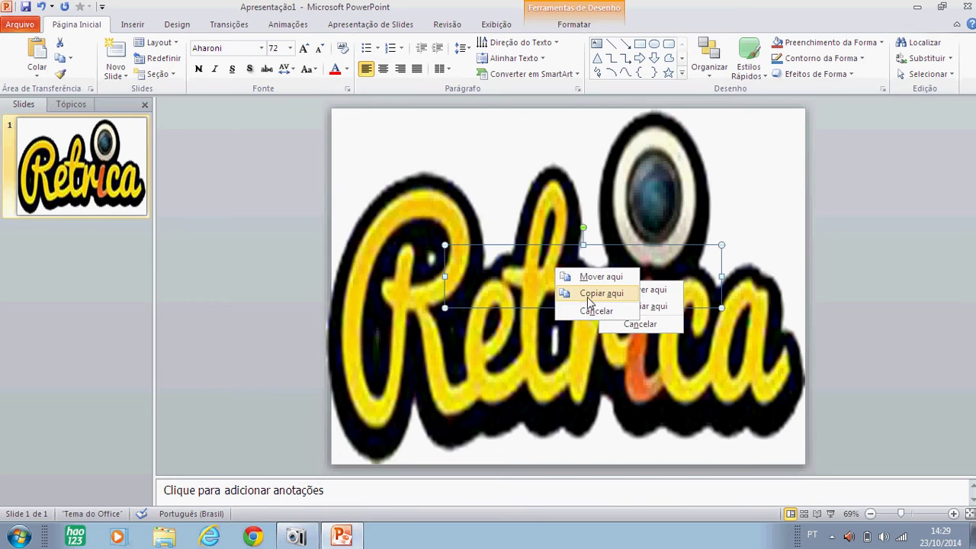
click(594, 274)
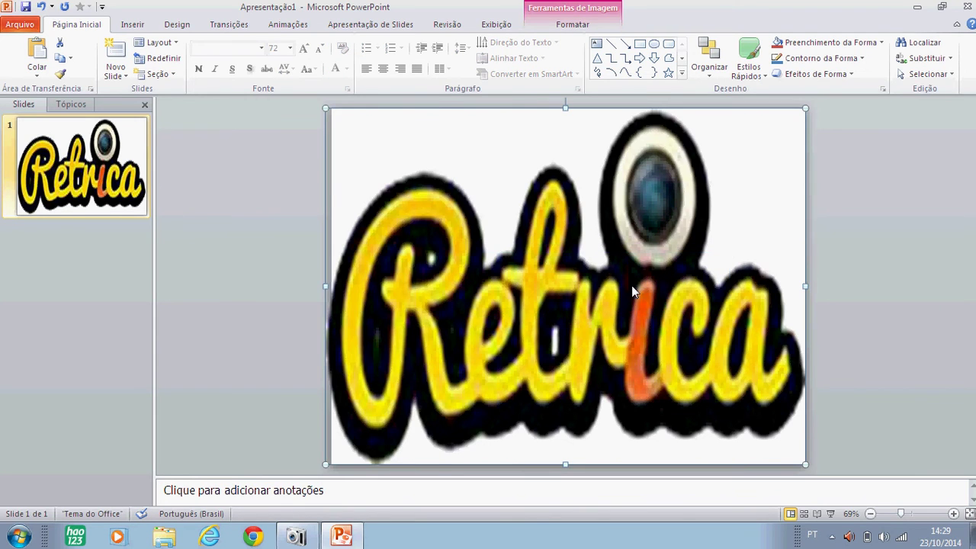
Step: Shift the logo and empty text box aside, then delete the Retrica logo picture
drag(631, 285, 741, 285)
click(337, 274)
drag(538, 257, 663, 263)
click(759, 168)
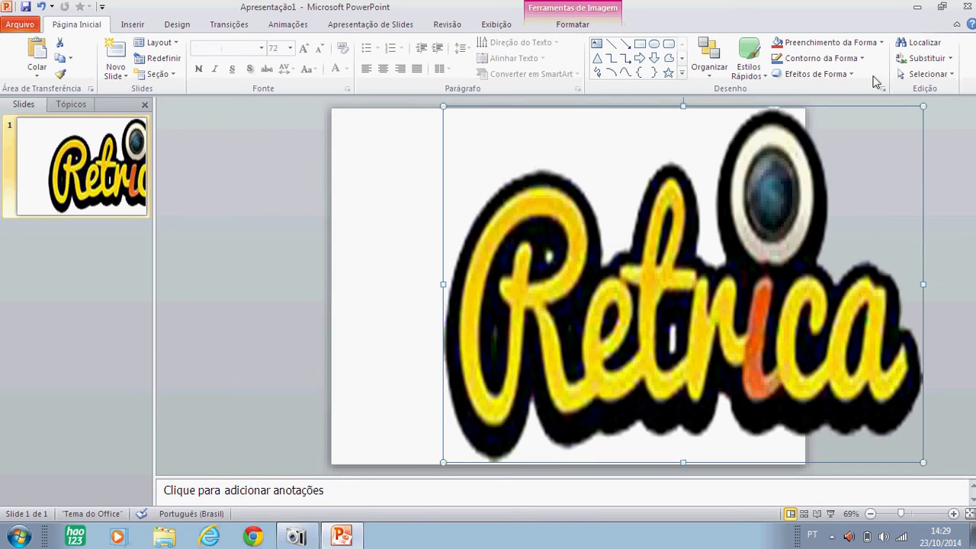
key(Delete)
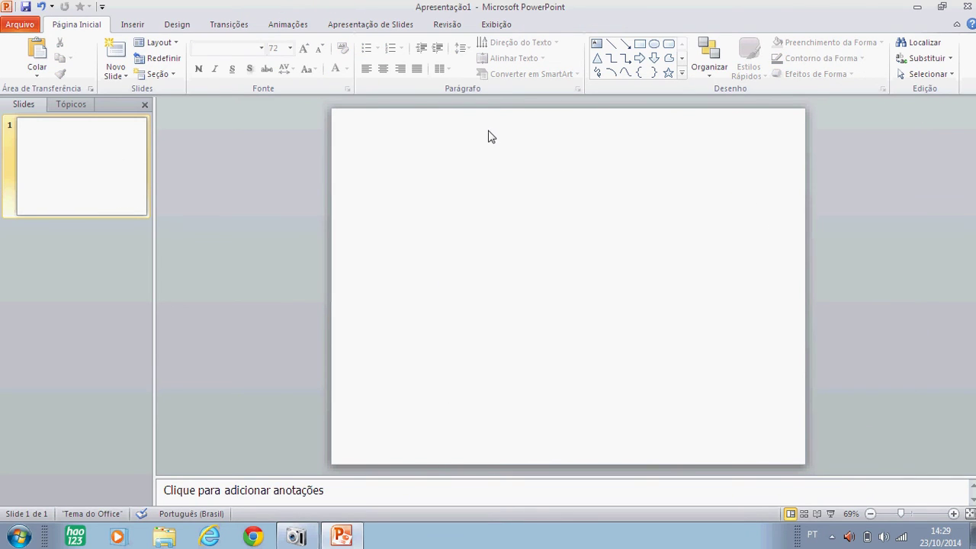
Step: Visit Transições, restore and re-maximize the window, then open Inserir and slide 1's context menu
click(225, 27)
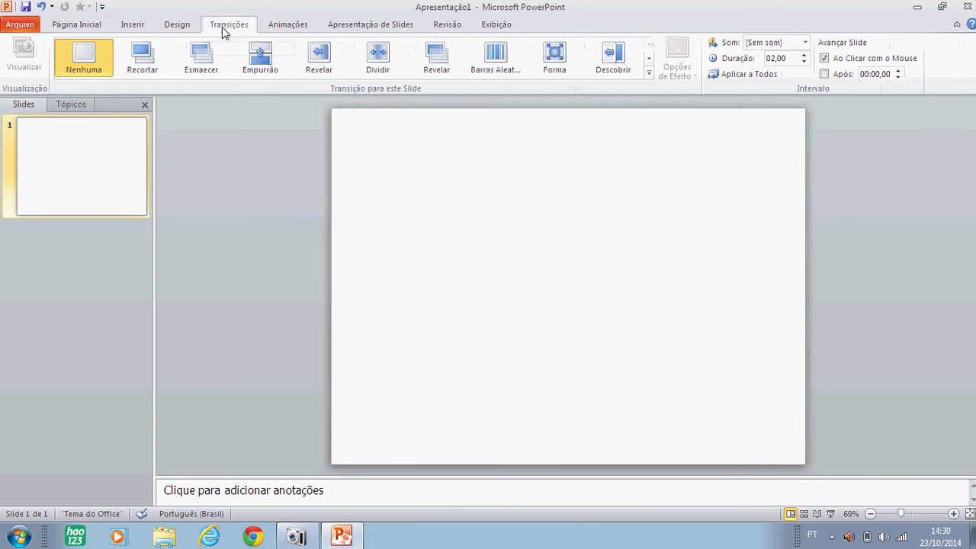
double_click(175, 15)
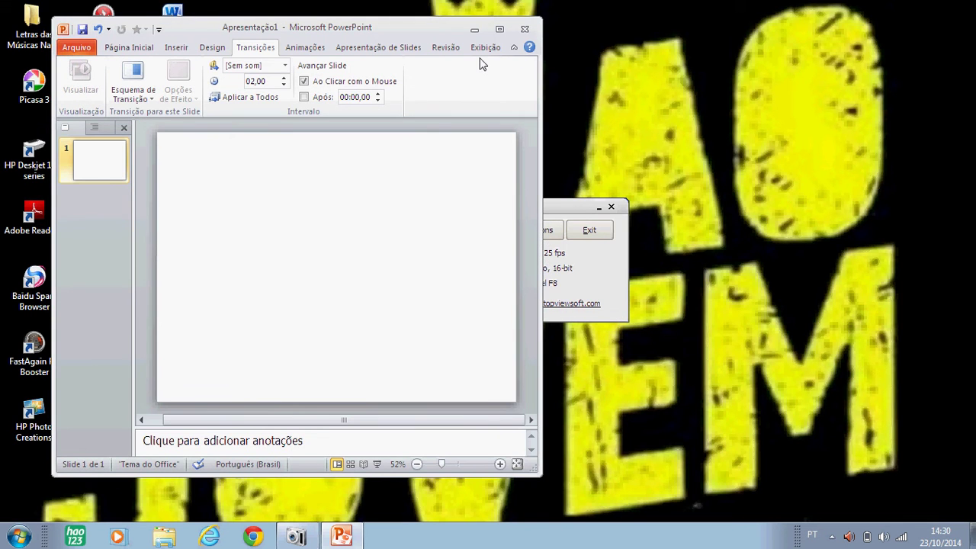
click(507, 29)
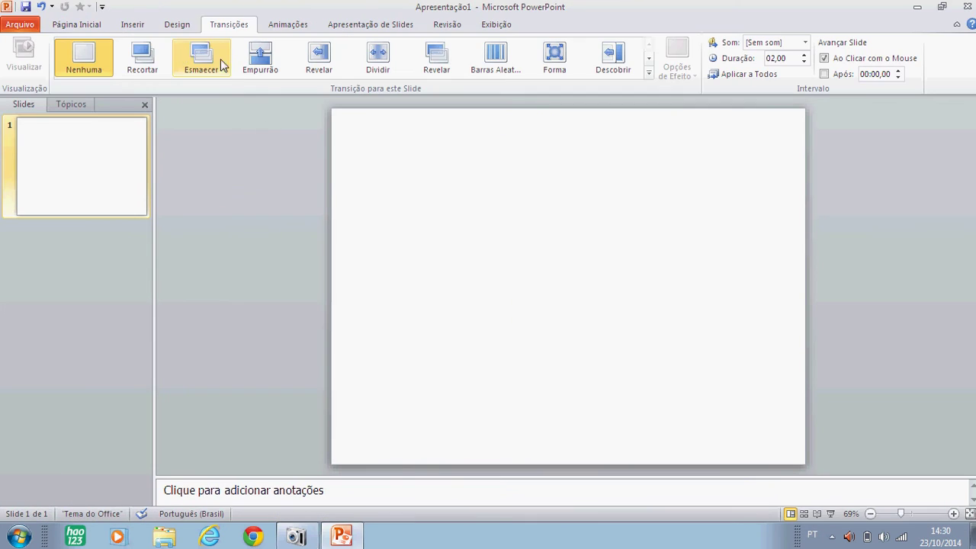
click(132, 24)
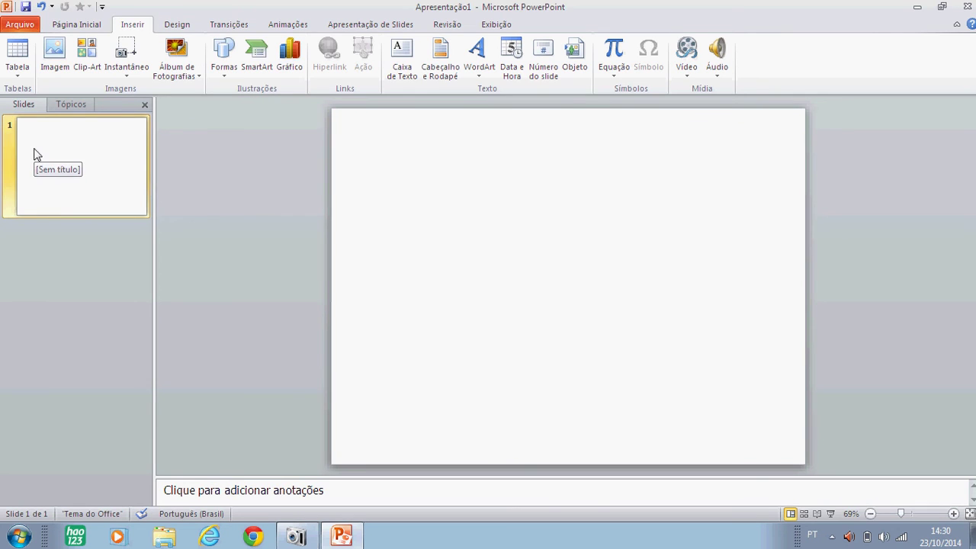
right_click(95, 162)
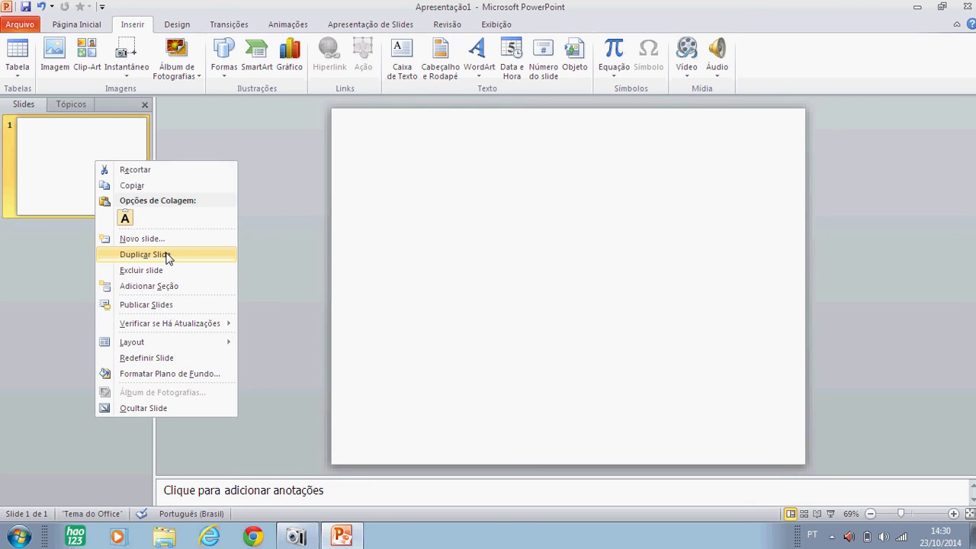
Step: Insert the smiling girl's photo from the Web Cam pictures onto the slide
click(233, 112)
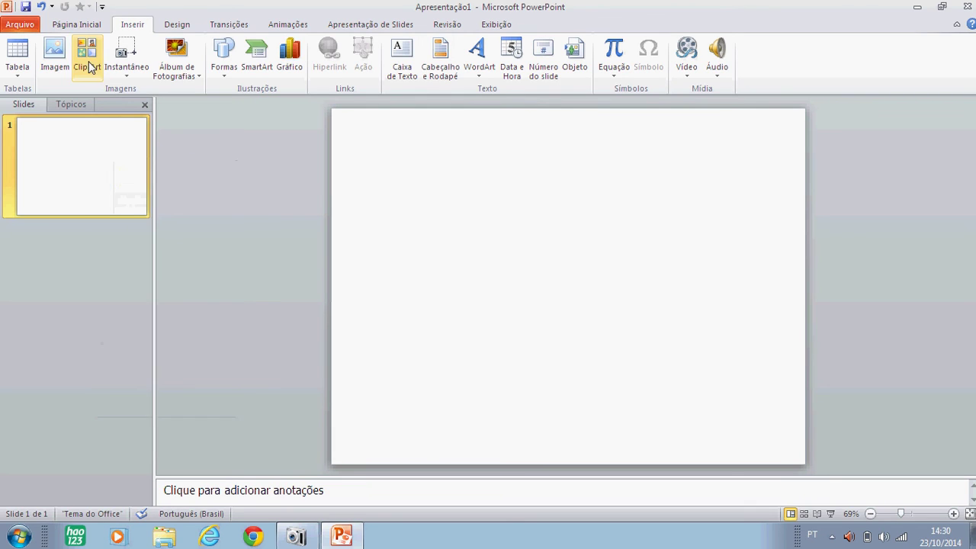
click(48, 67)
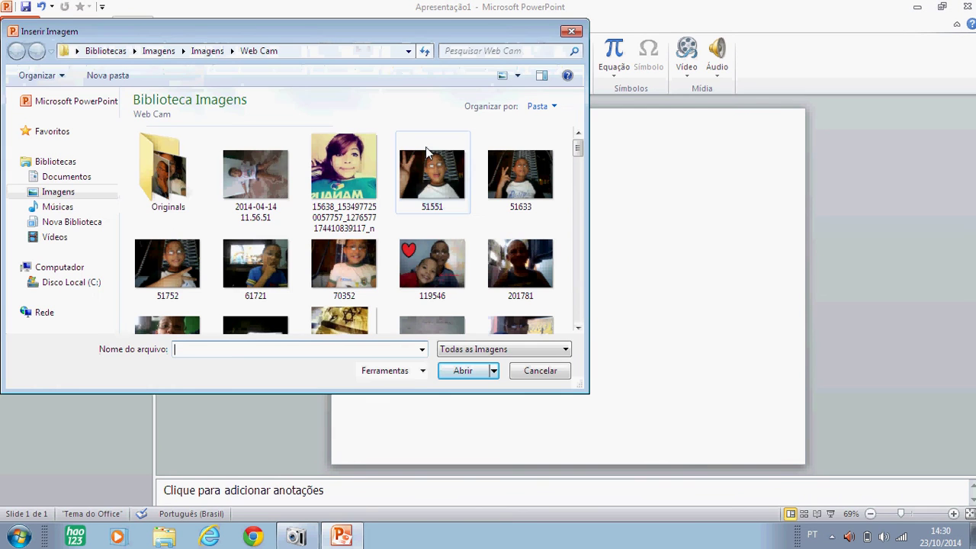
click(336, 181)
double_click(336, 182)
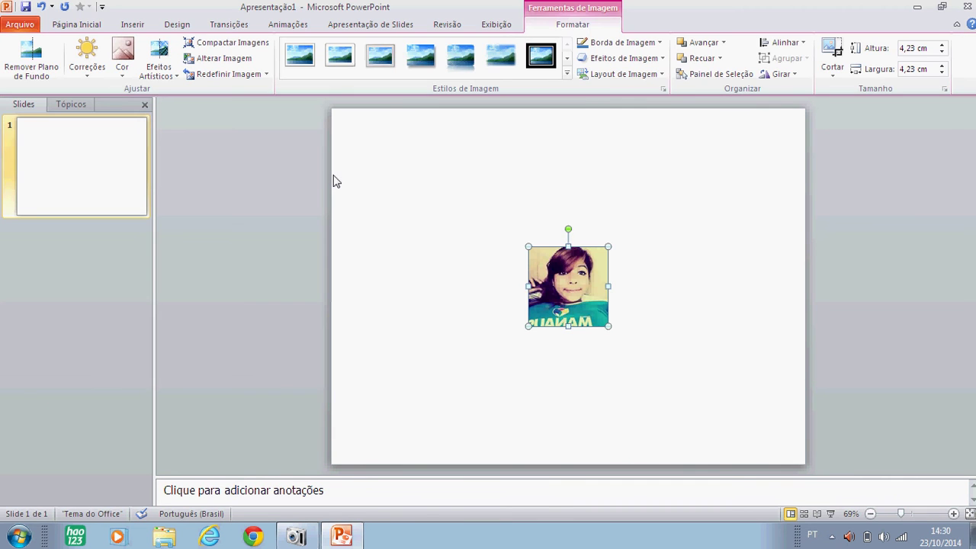
click(668, 272)
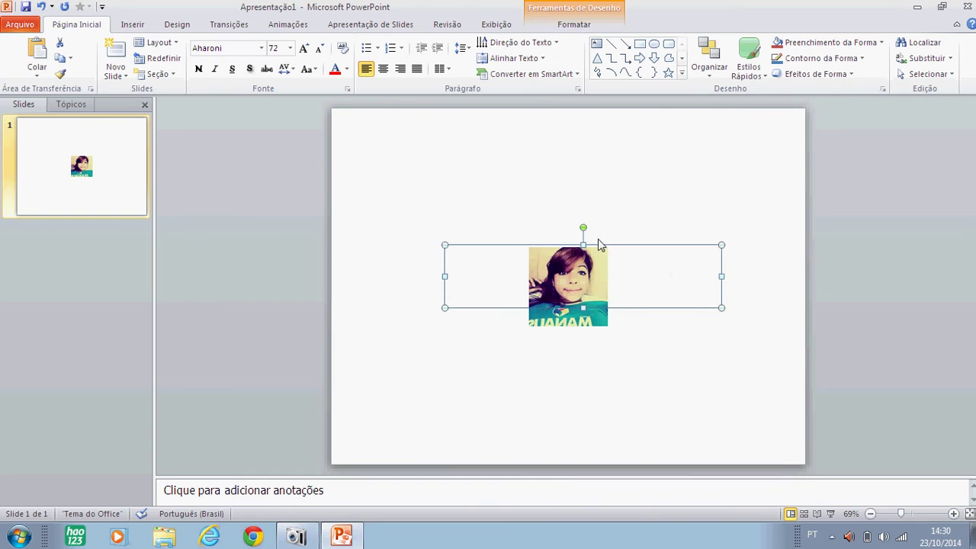
click(541, 227)
right_click(48, 174)
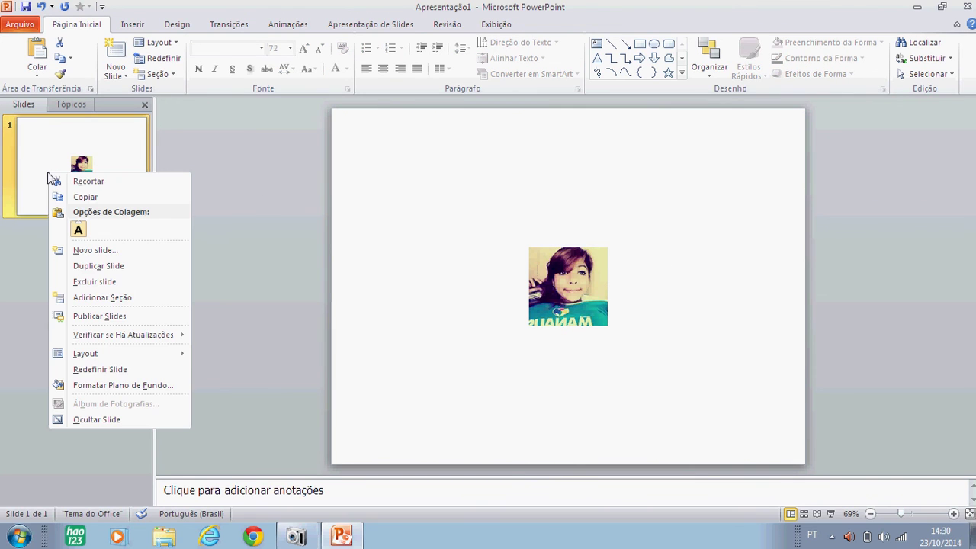
click(95, 266)
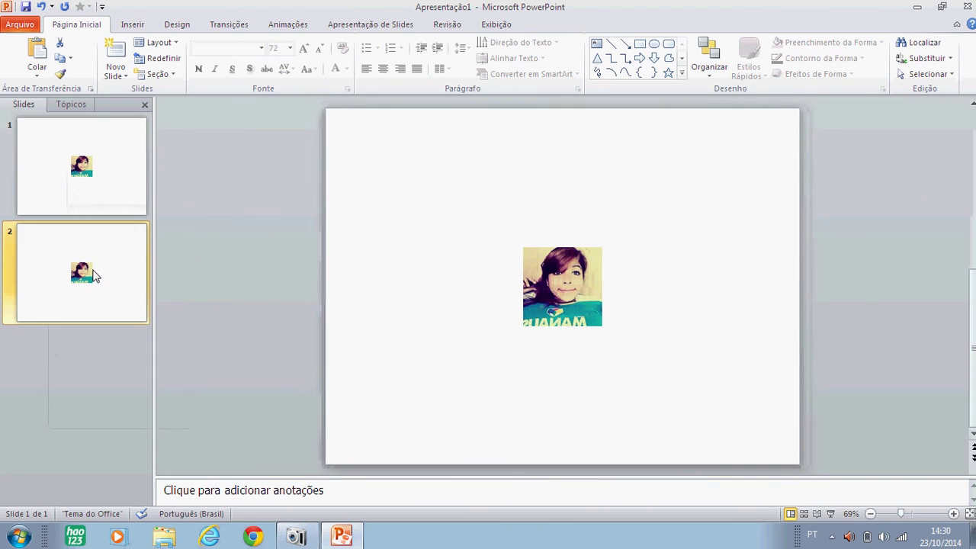
click(79, 203)
click(95, 243)
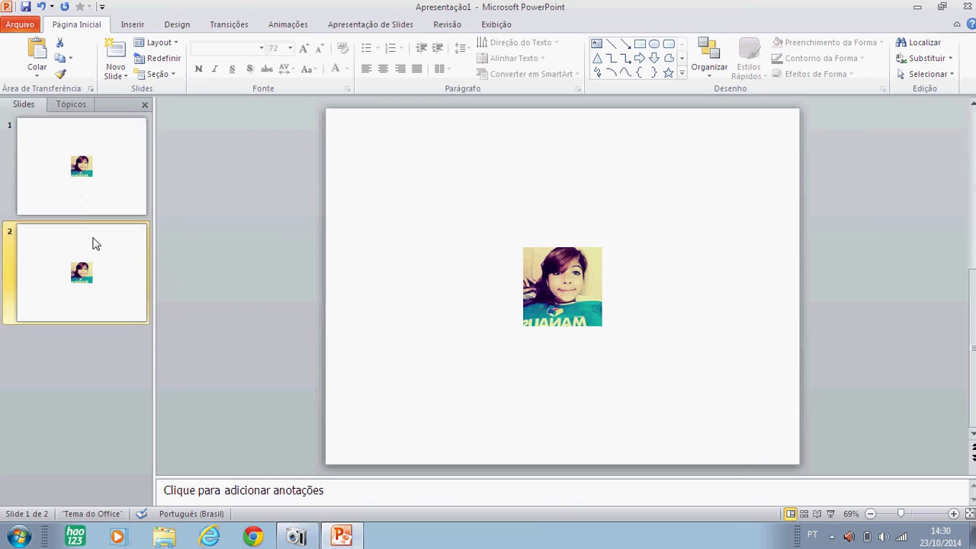
click(79, 204)
click(80, 244)
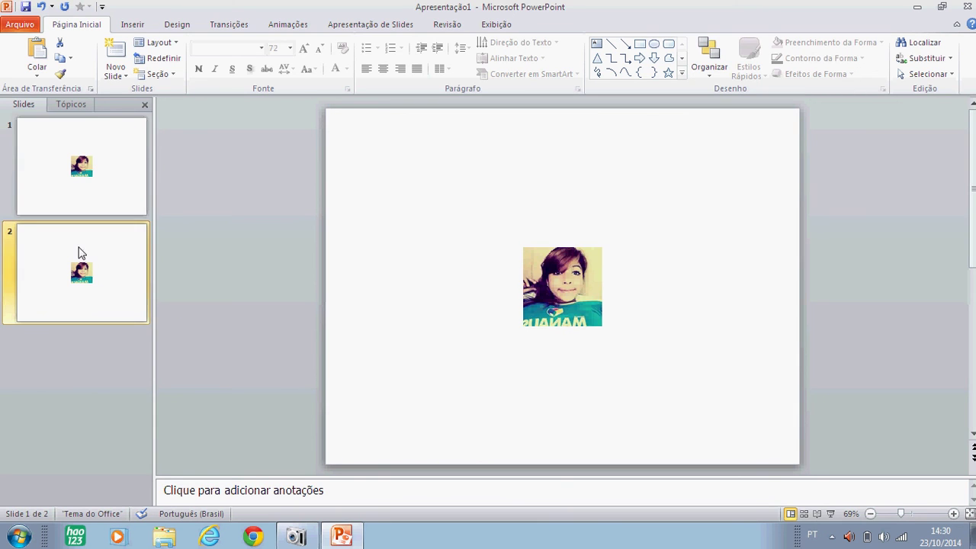
key(Delete)
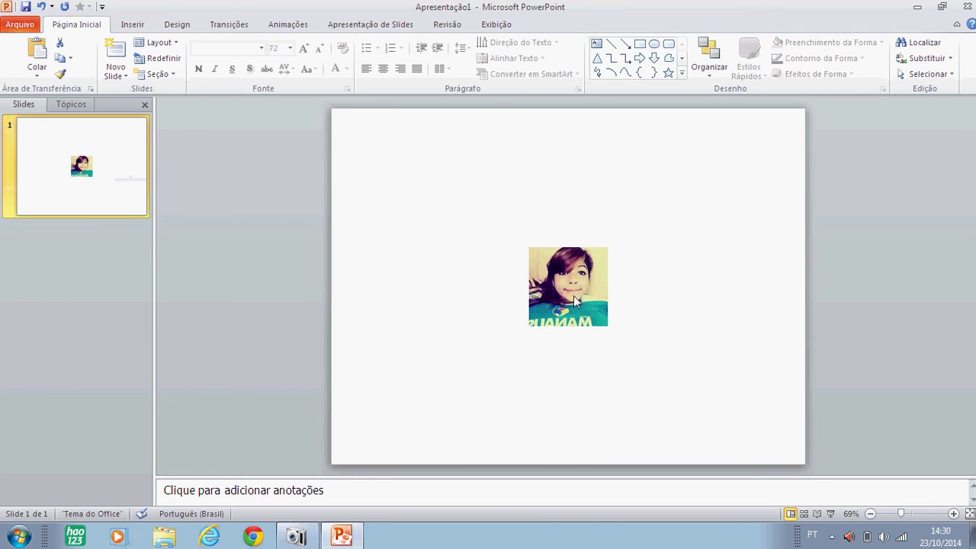
click(573, 291)
click(53, 153)
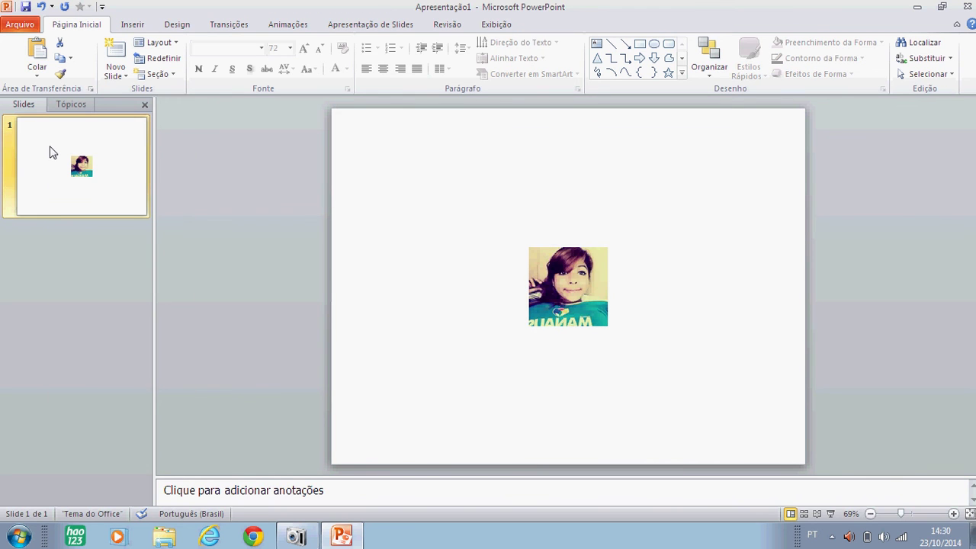
right_click(49, 147)
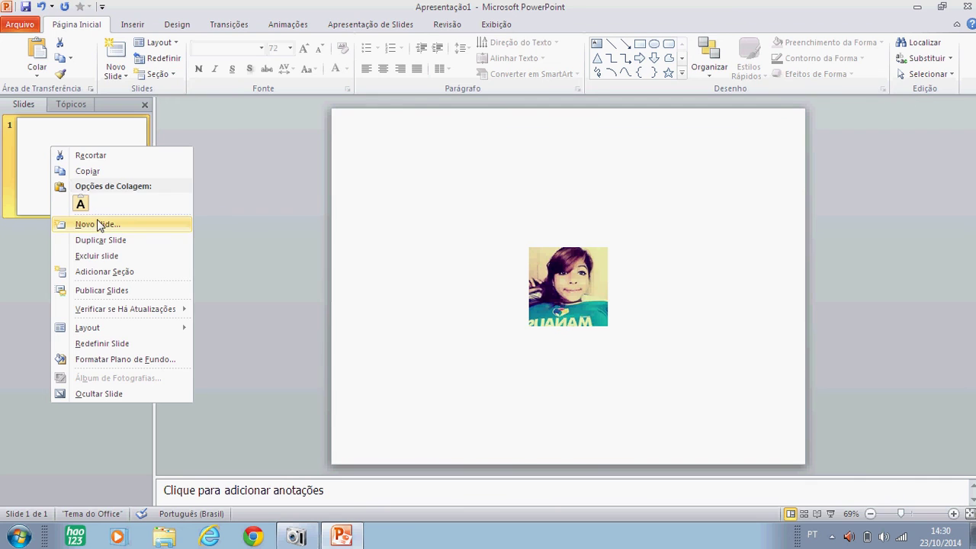
click(99, 226)
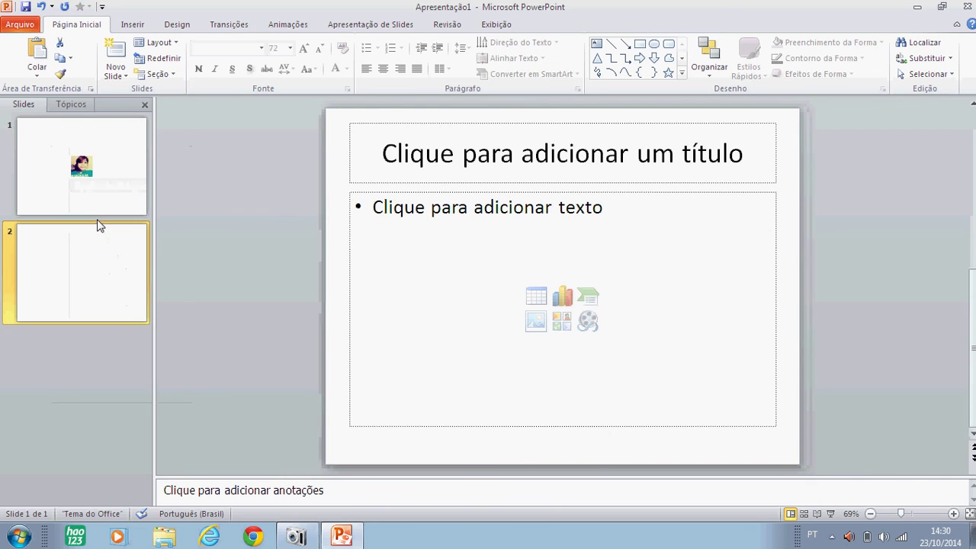
click(628, 235)
click(561, 174)
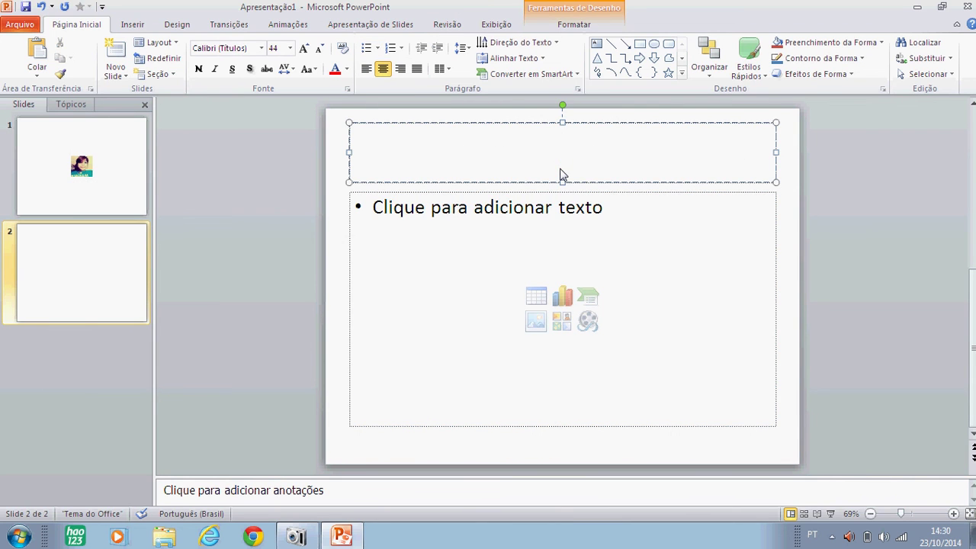
click(139, 236)
key(Delete)
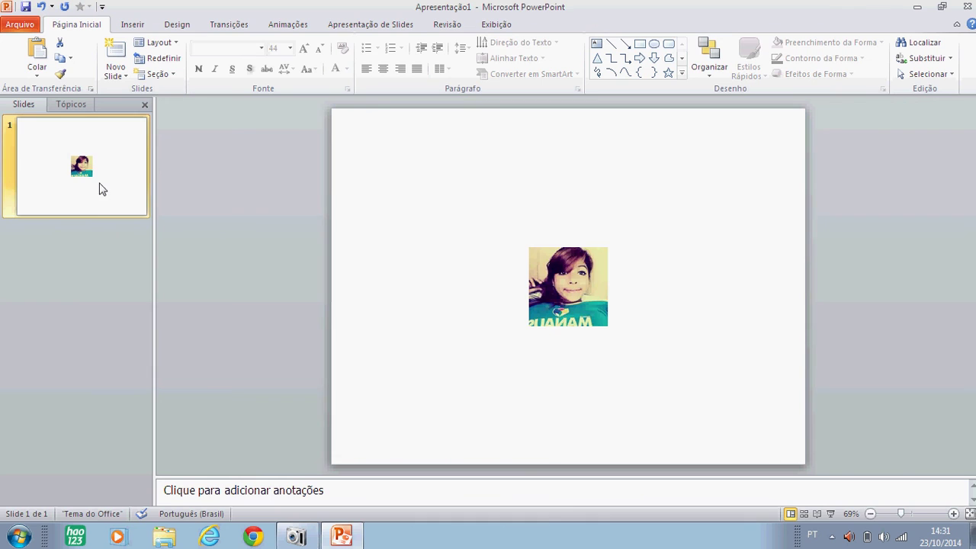
key(Delete)
Step: Add a fresh title slide, then close PowerPoint choosing Não Salvar
click(516, 339)
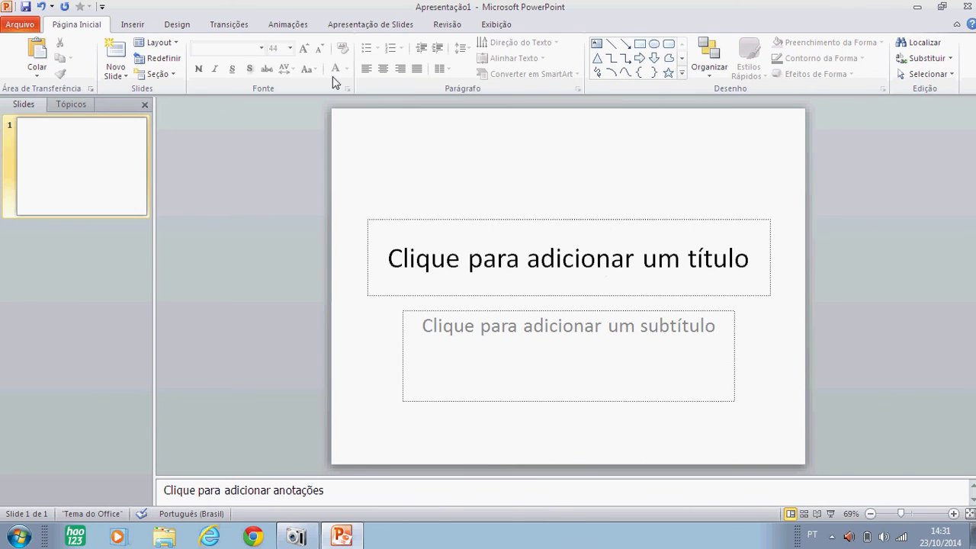
click(942, 6)
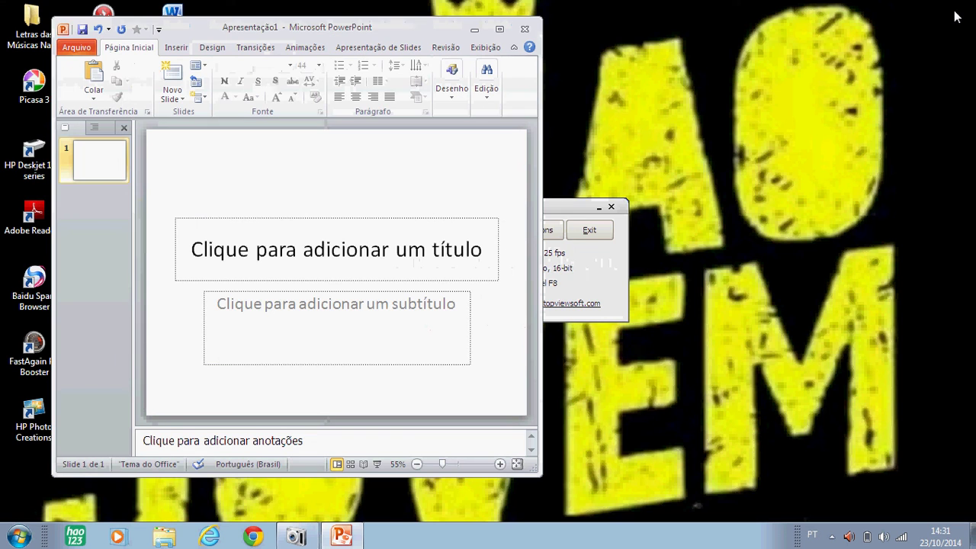
click(532, 34)
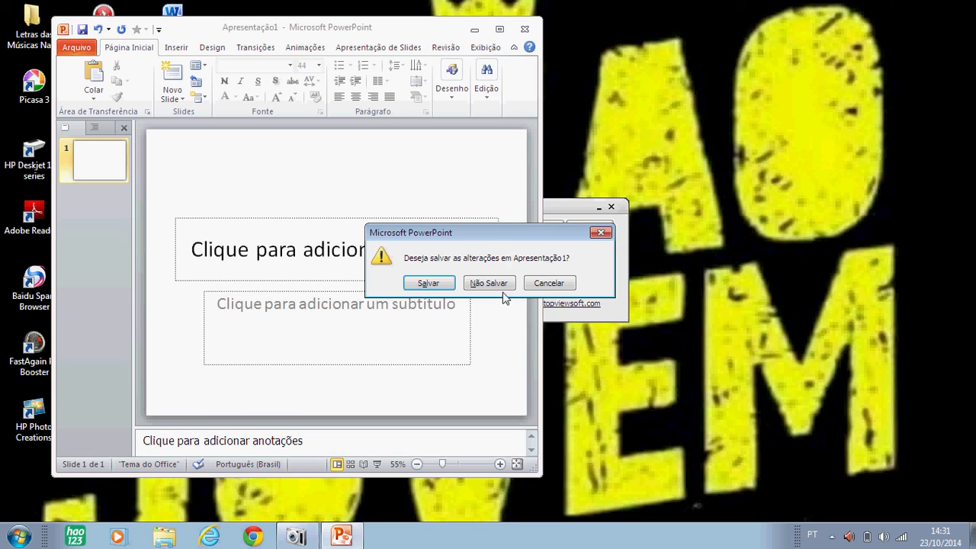
click(501, 282)
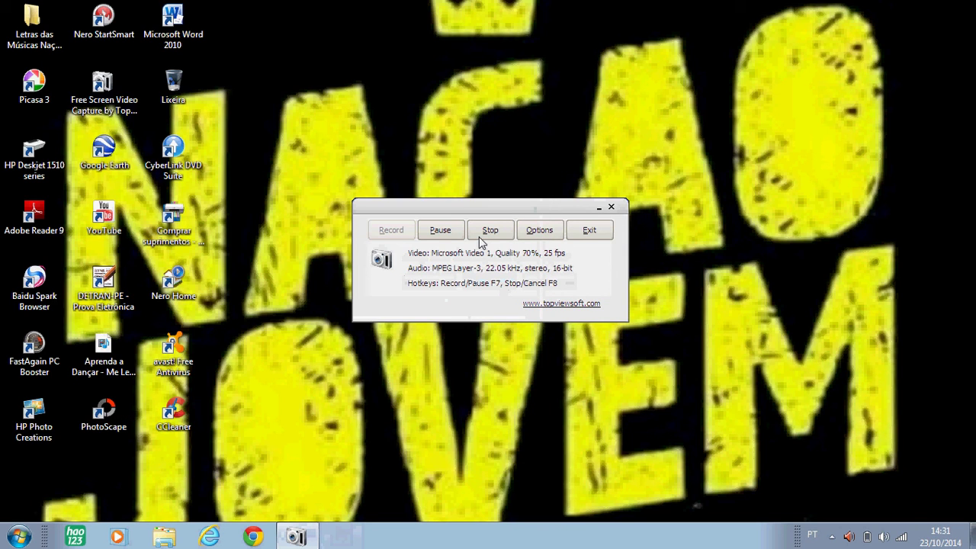